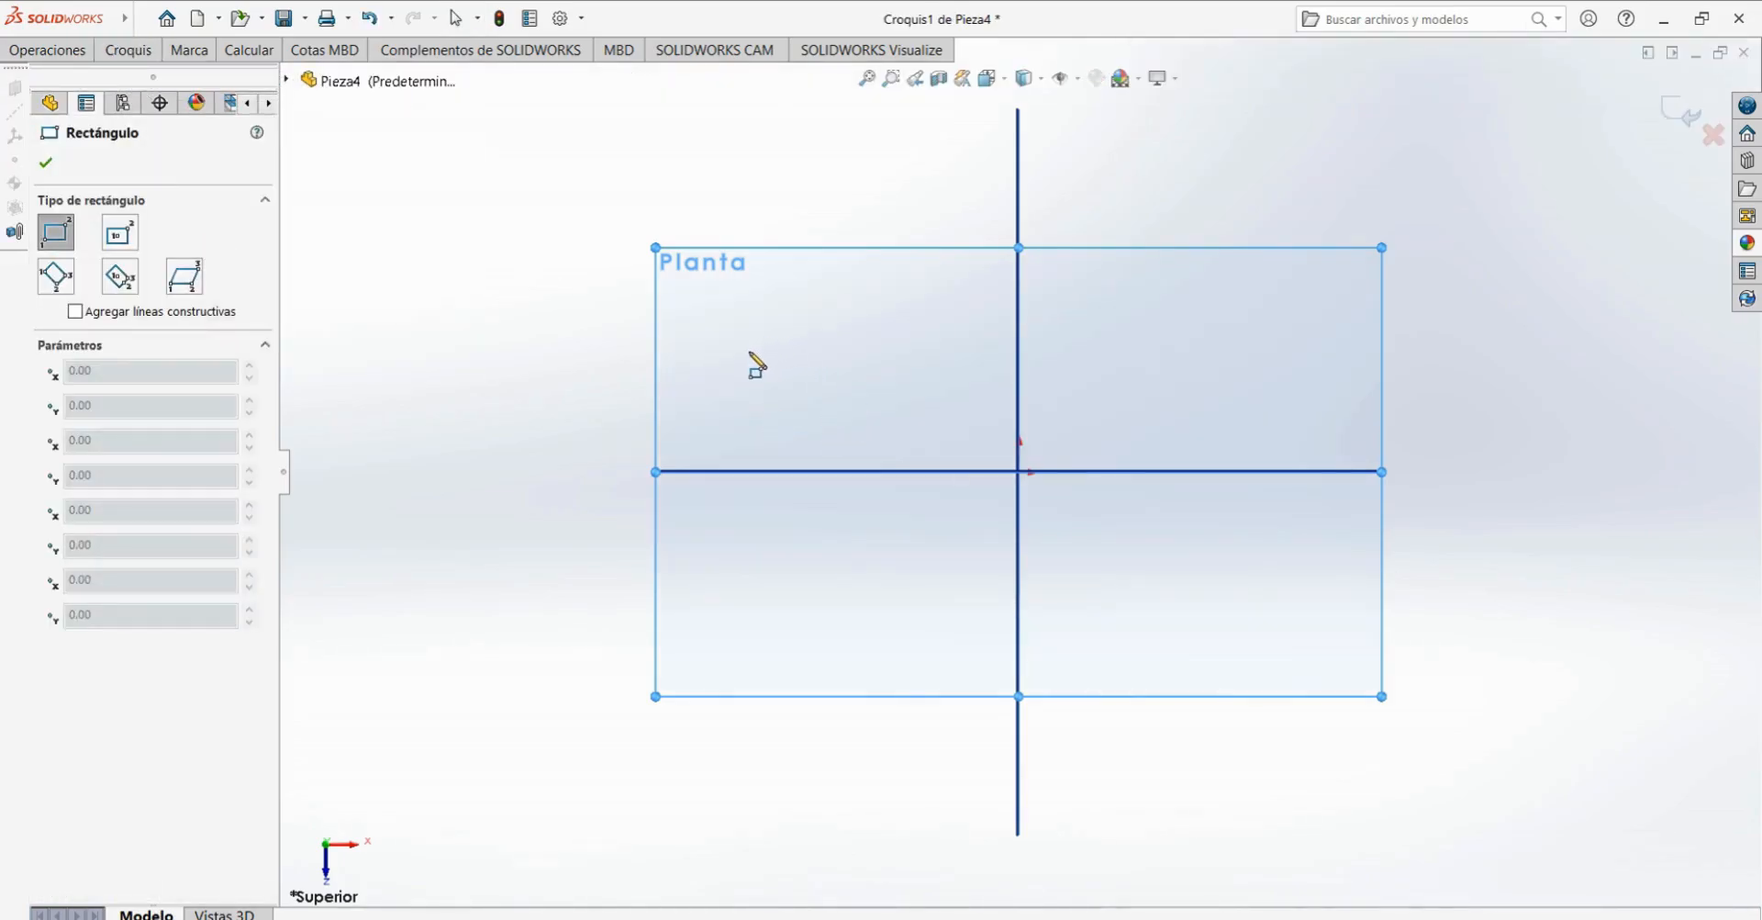
- Sketch a corner rectangle about 133 by 61 mm on the Planta plane, enclosing the origin
click(744, 345)
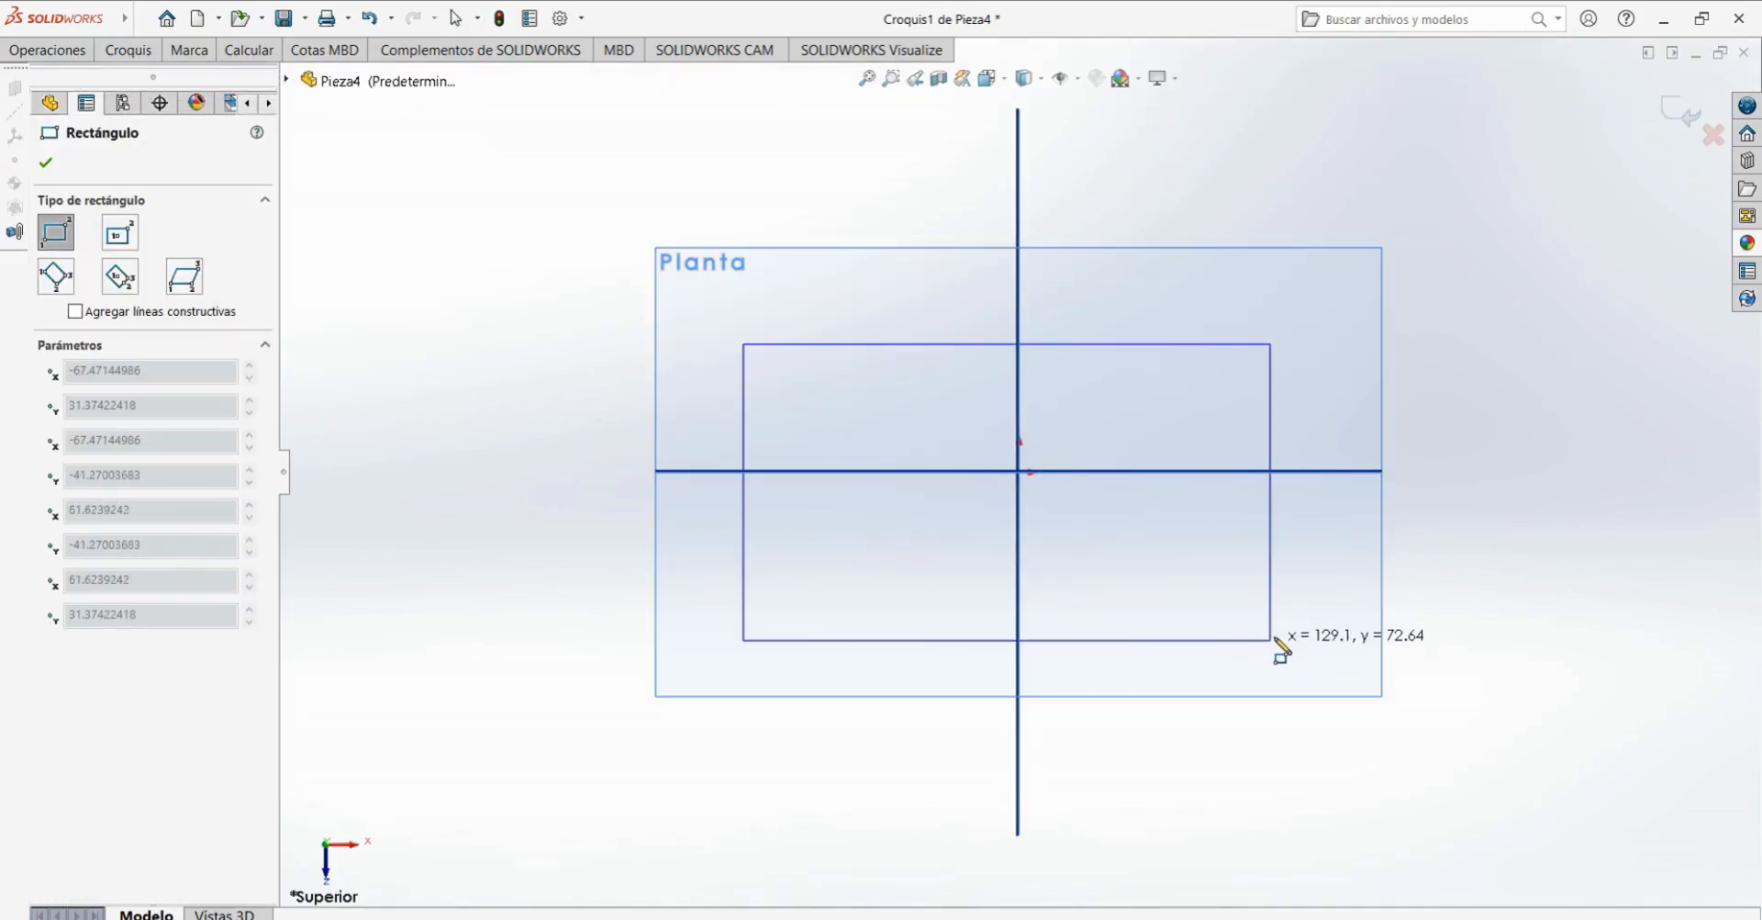
click(1285, 592)
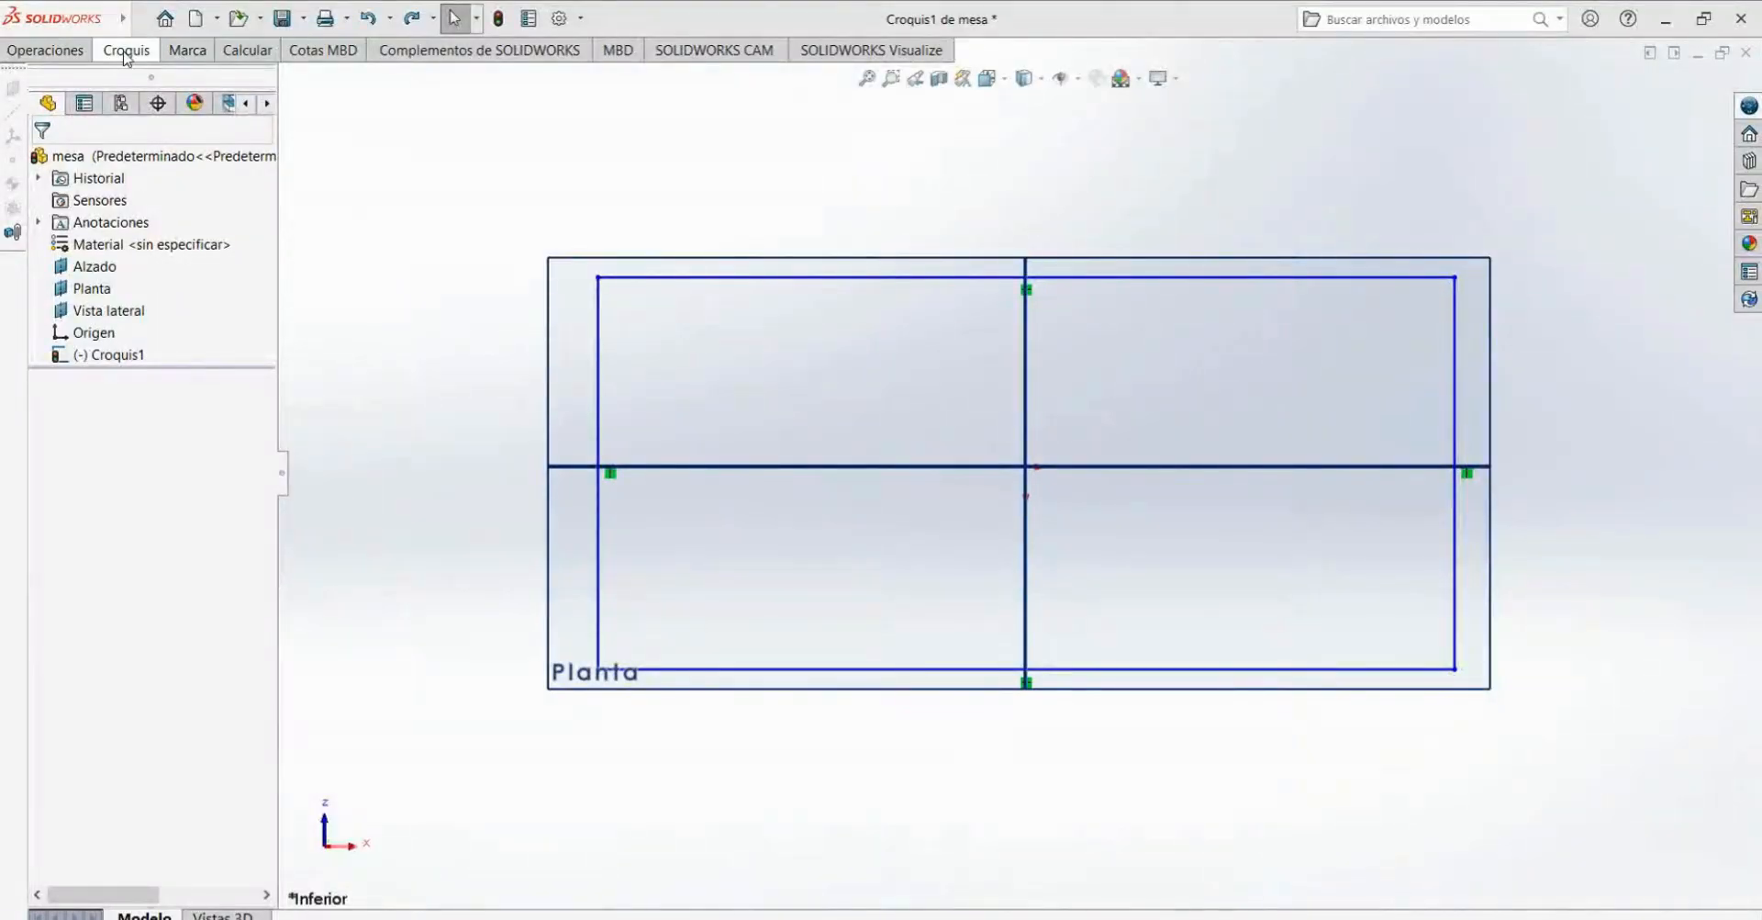
- Dimension the rectangle's upper edge and left edge with Smart Dimension, accepting the drawn lengths
click(128, 56)
click(51, 79)
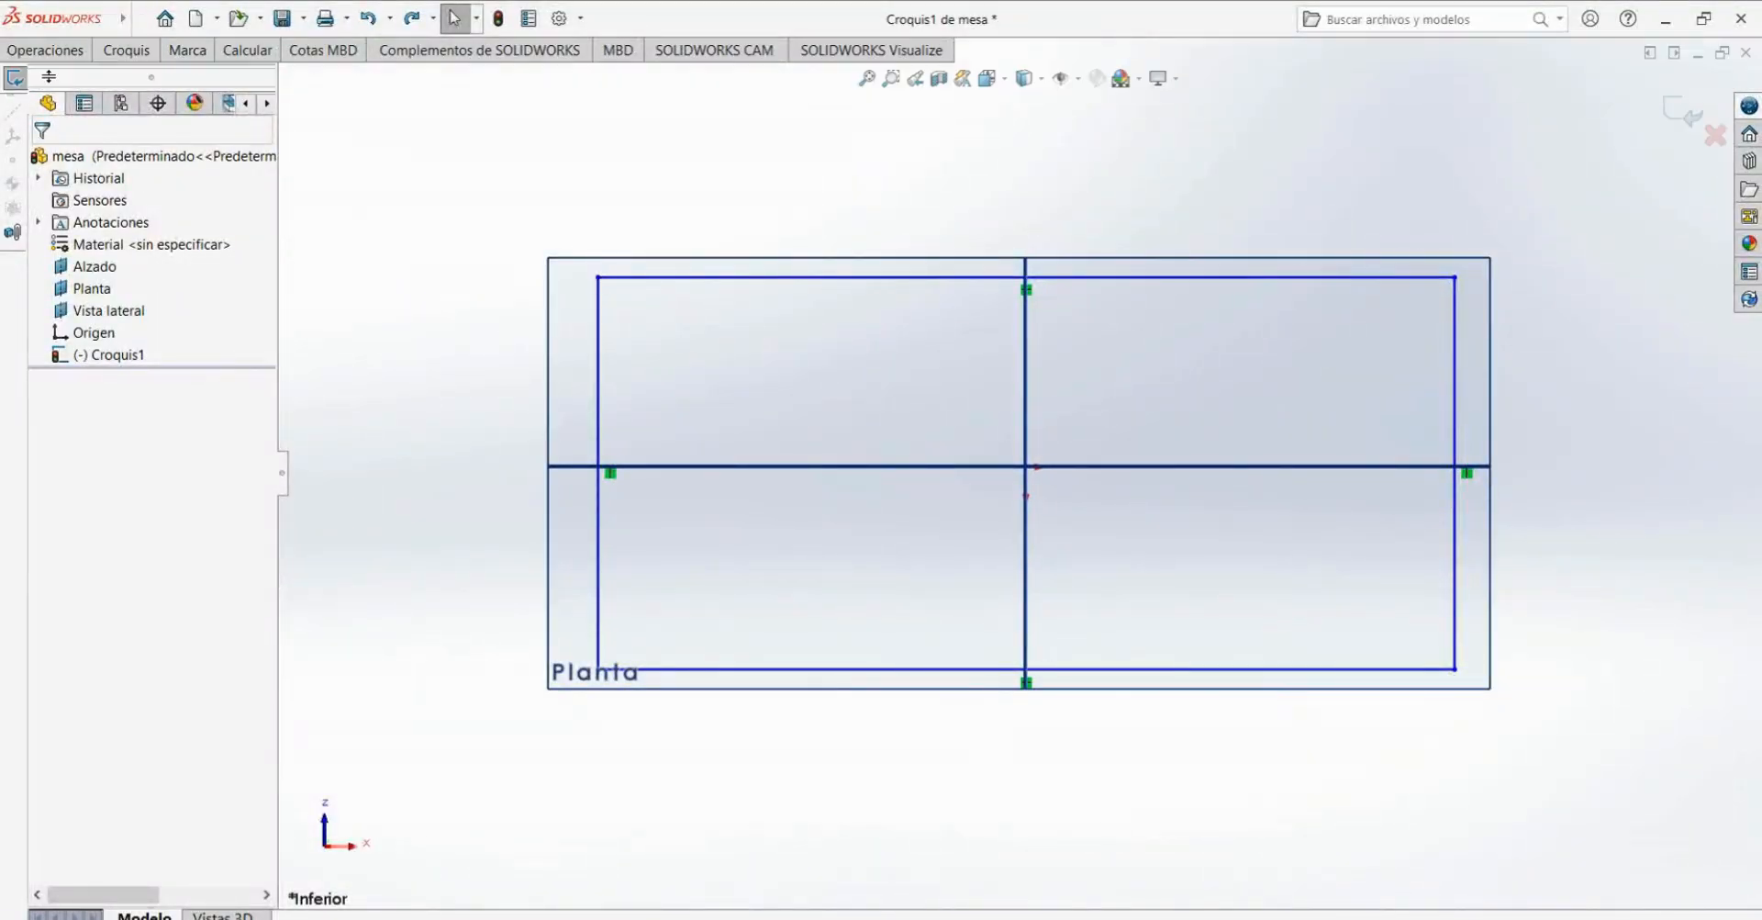
click(824, 270)
click(762, 197)
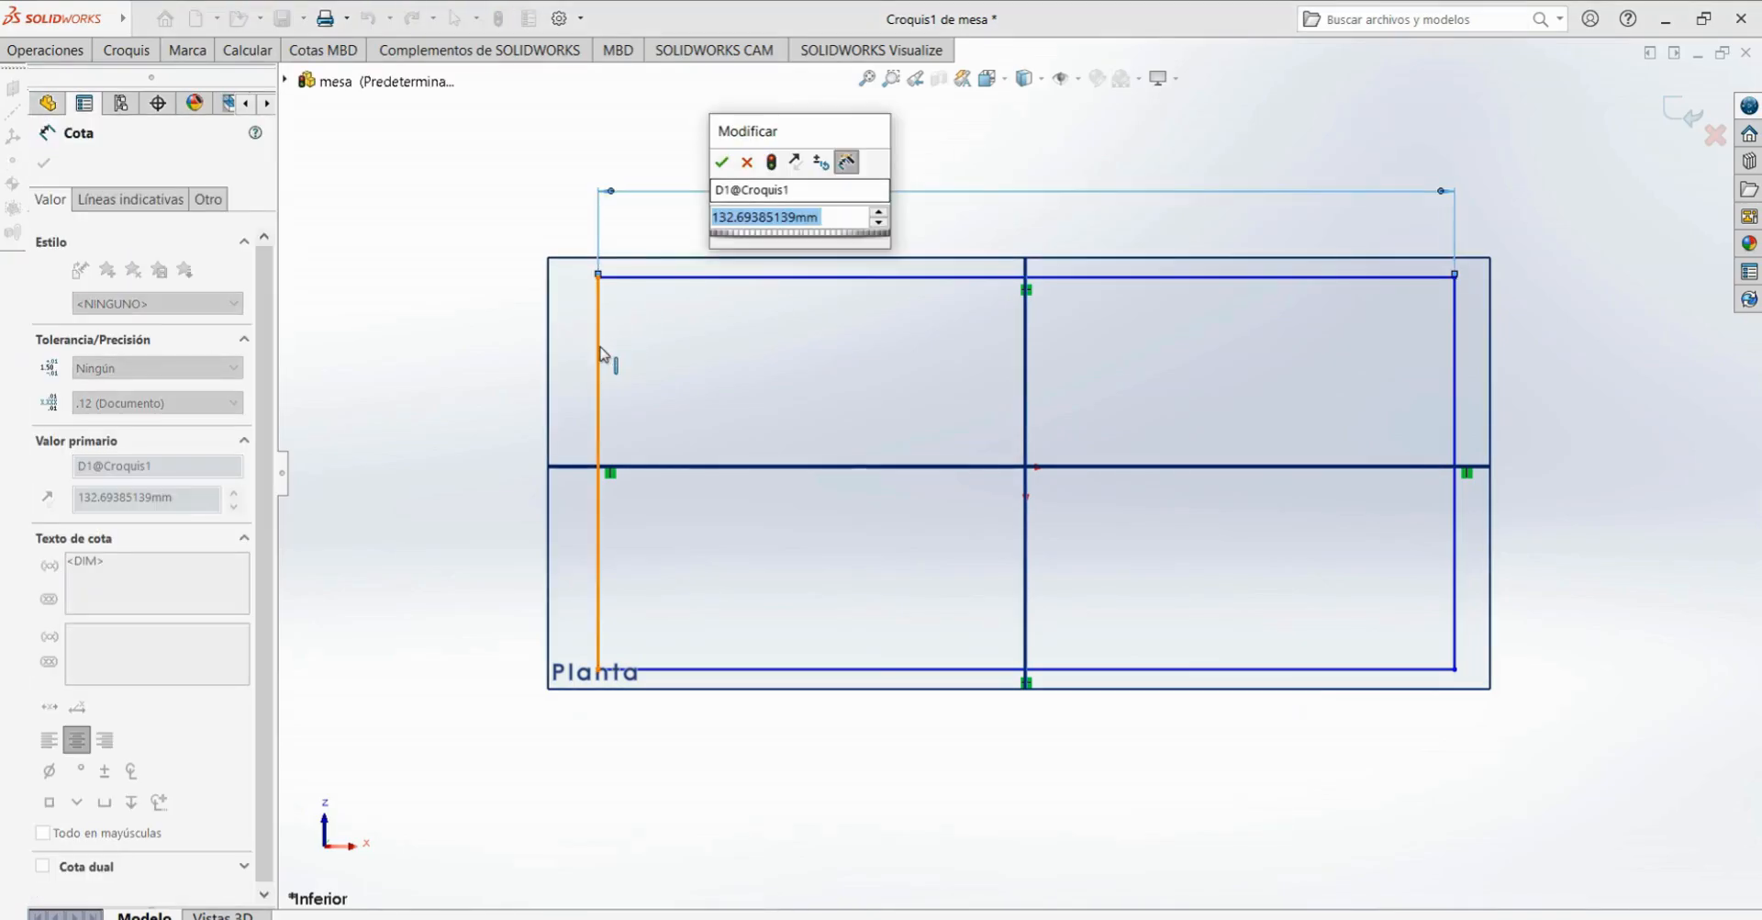
key(Return)
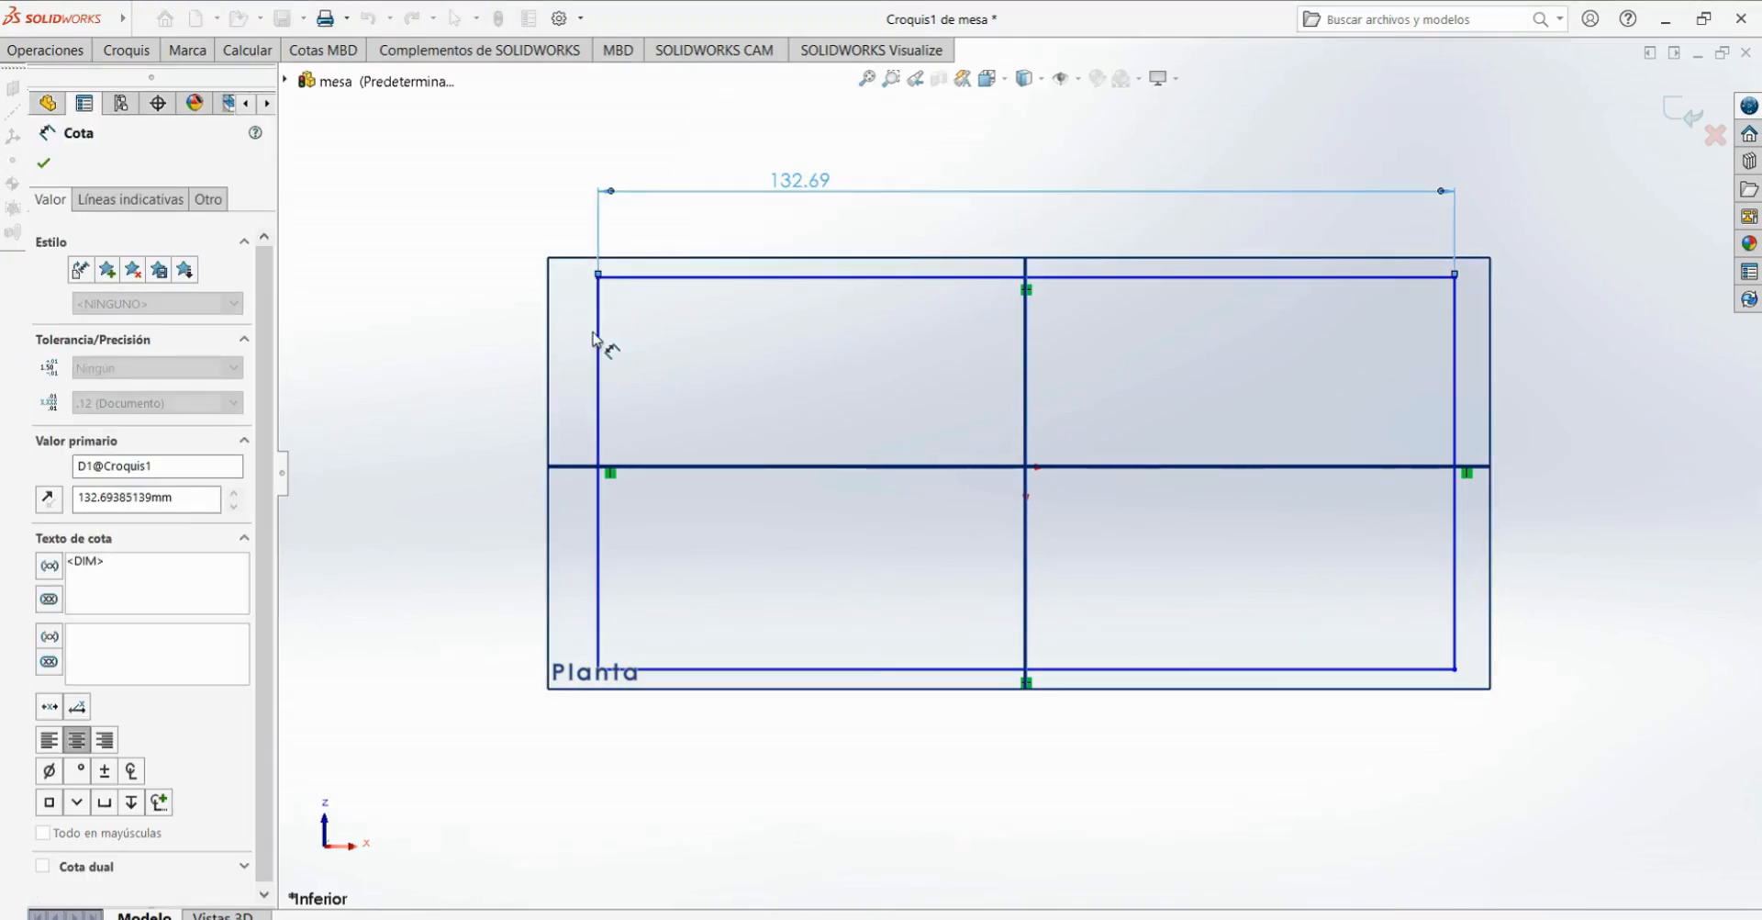
click(597, 340)
click(472, 317)
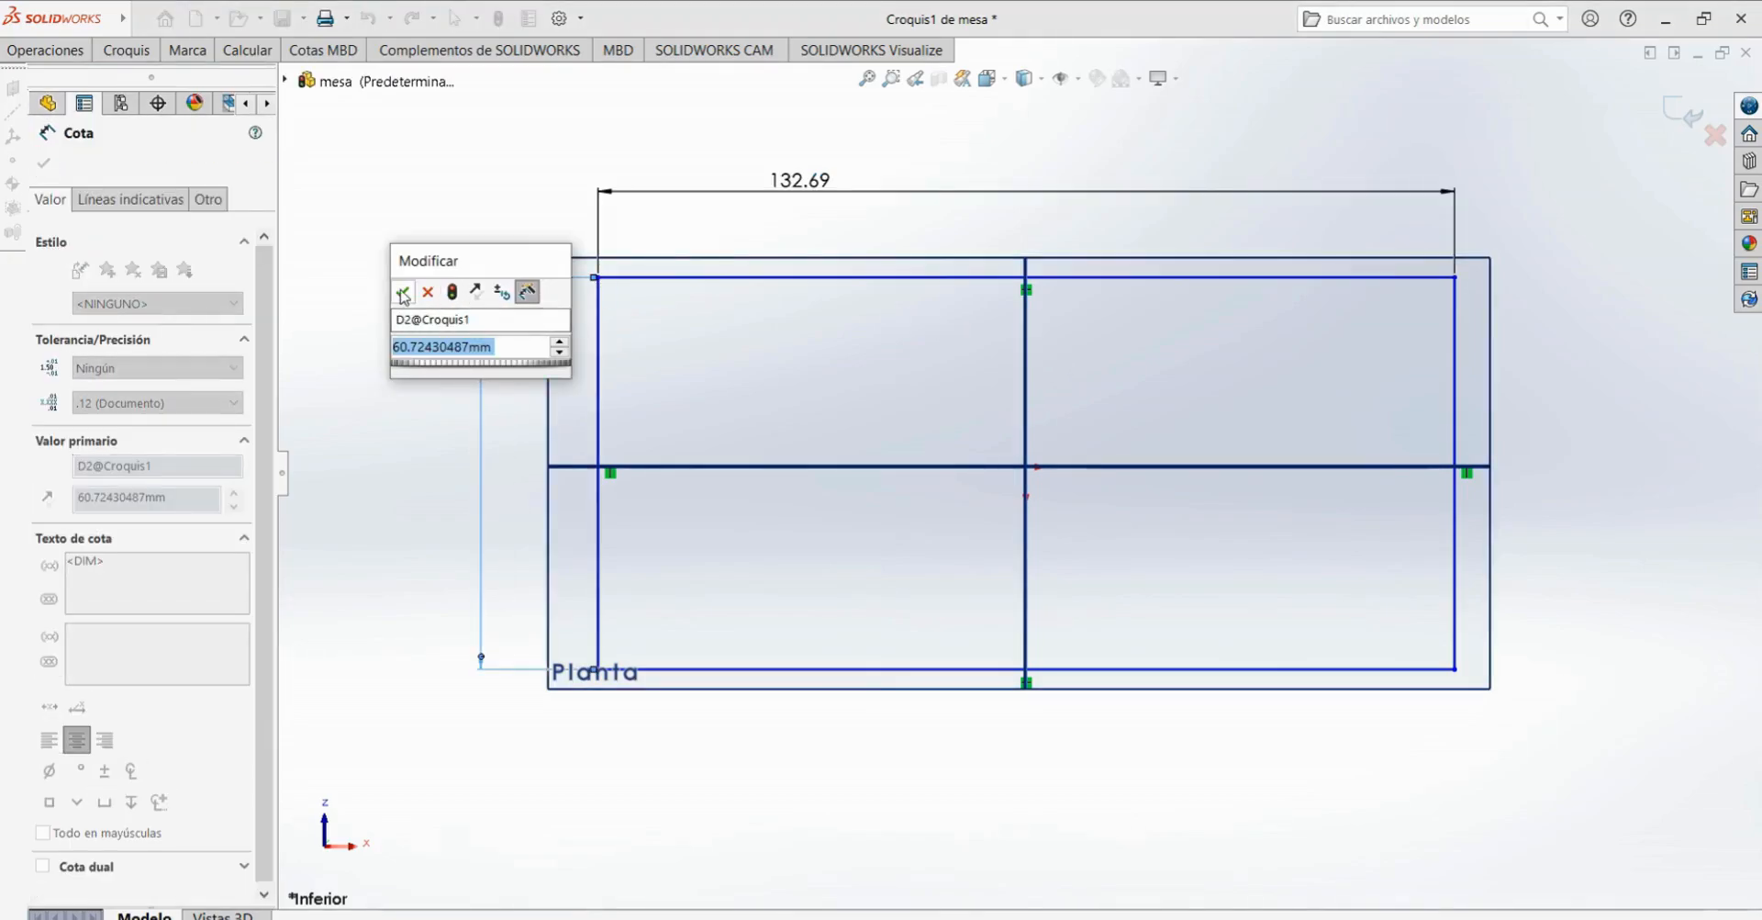
click(402, 293)
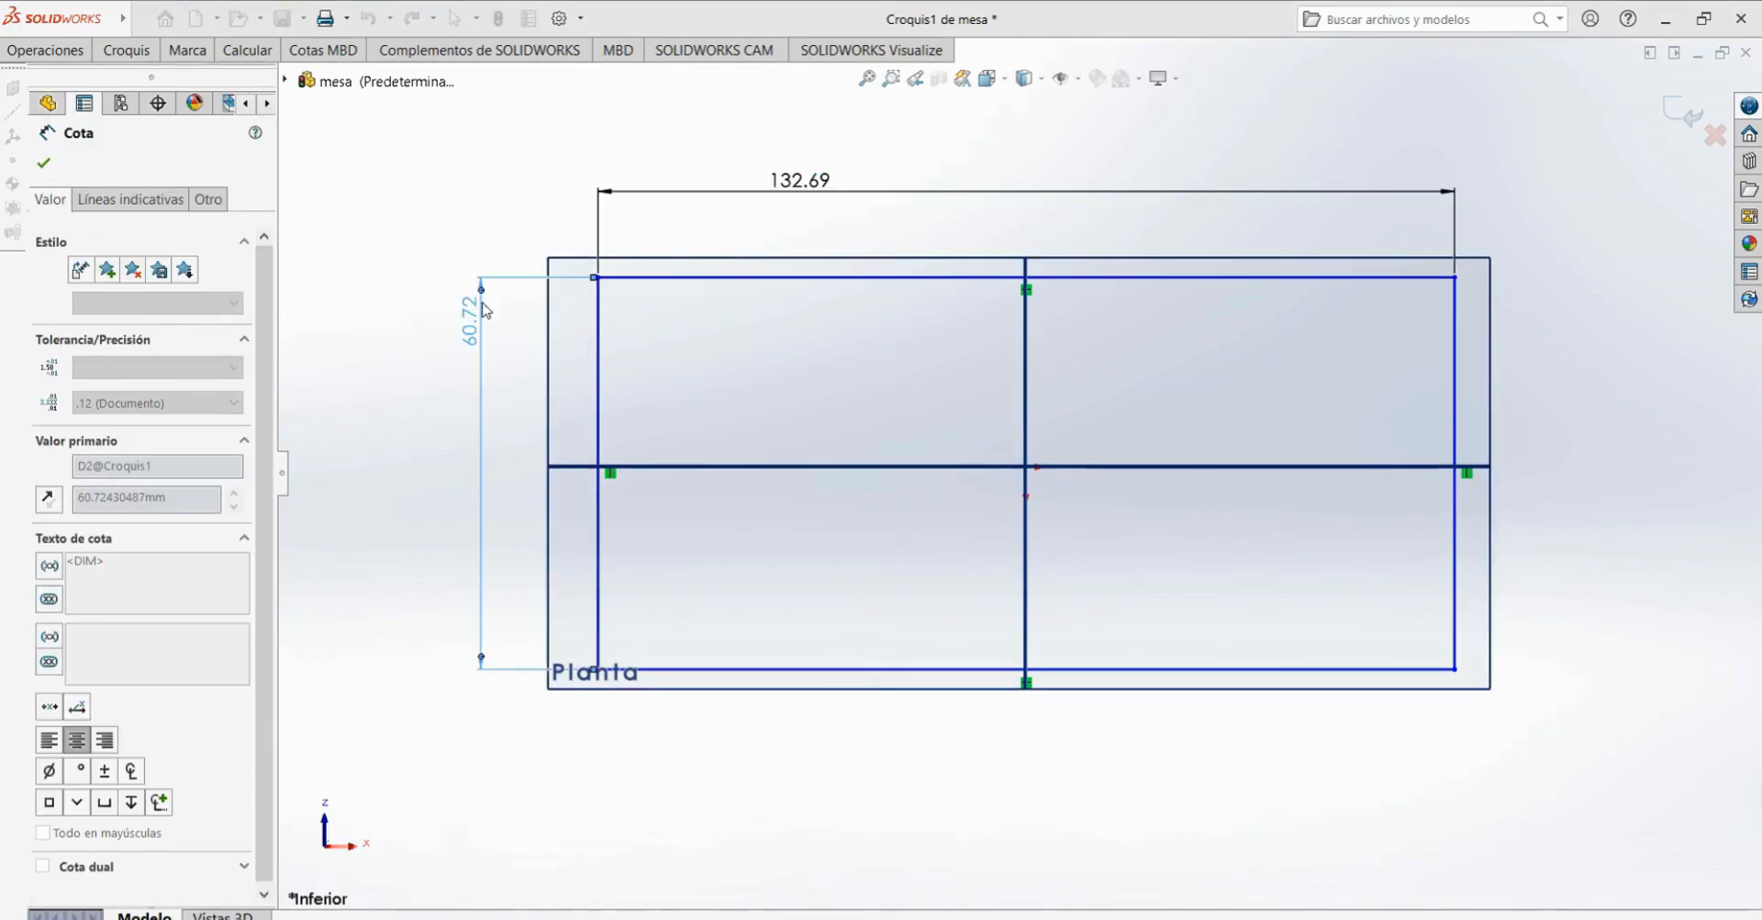
- Dimension the rectangle's left edge from the vertical plane line and its upper edge from the horizontal plane line, accepting the drawn distances
click(1026, 335)
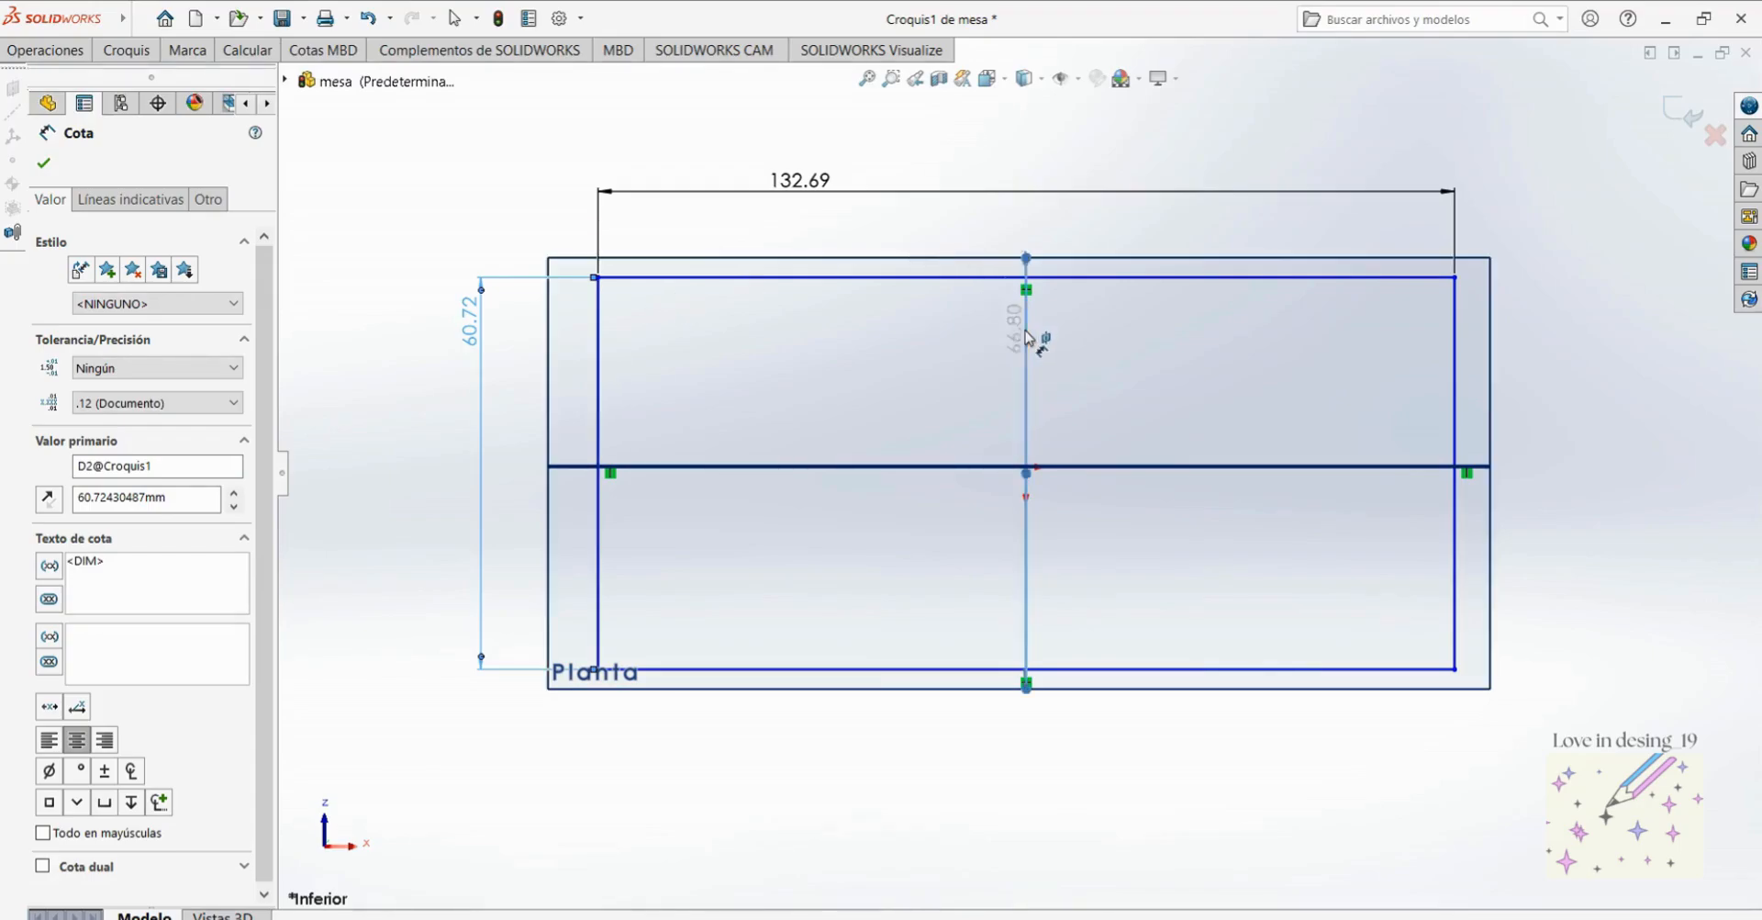
click(598, 335)
click(653, 233)
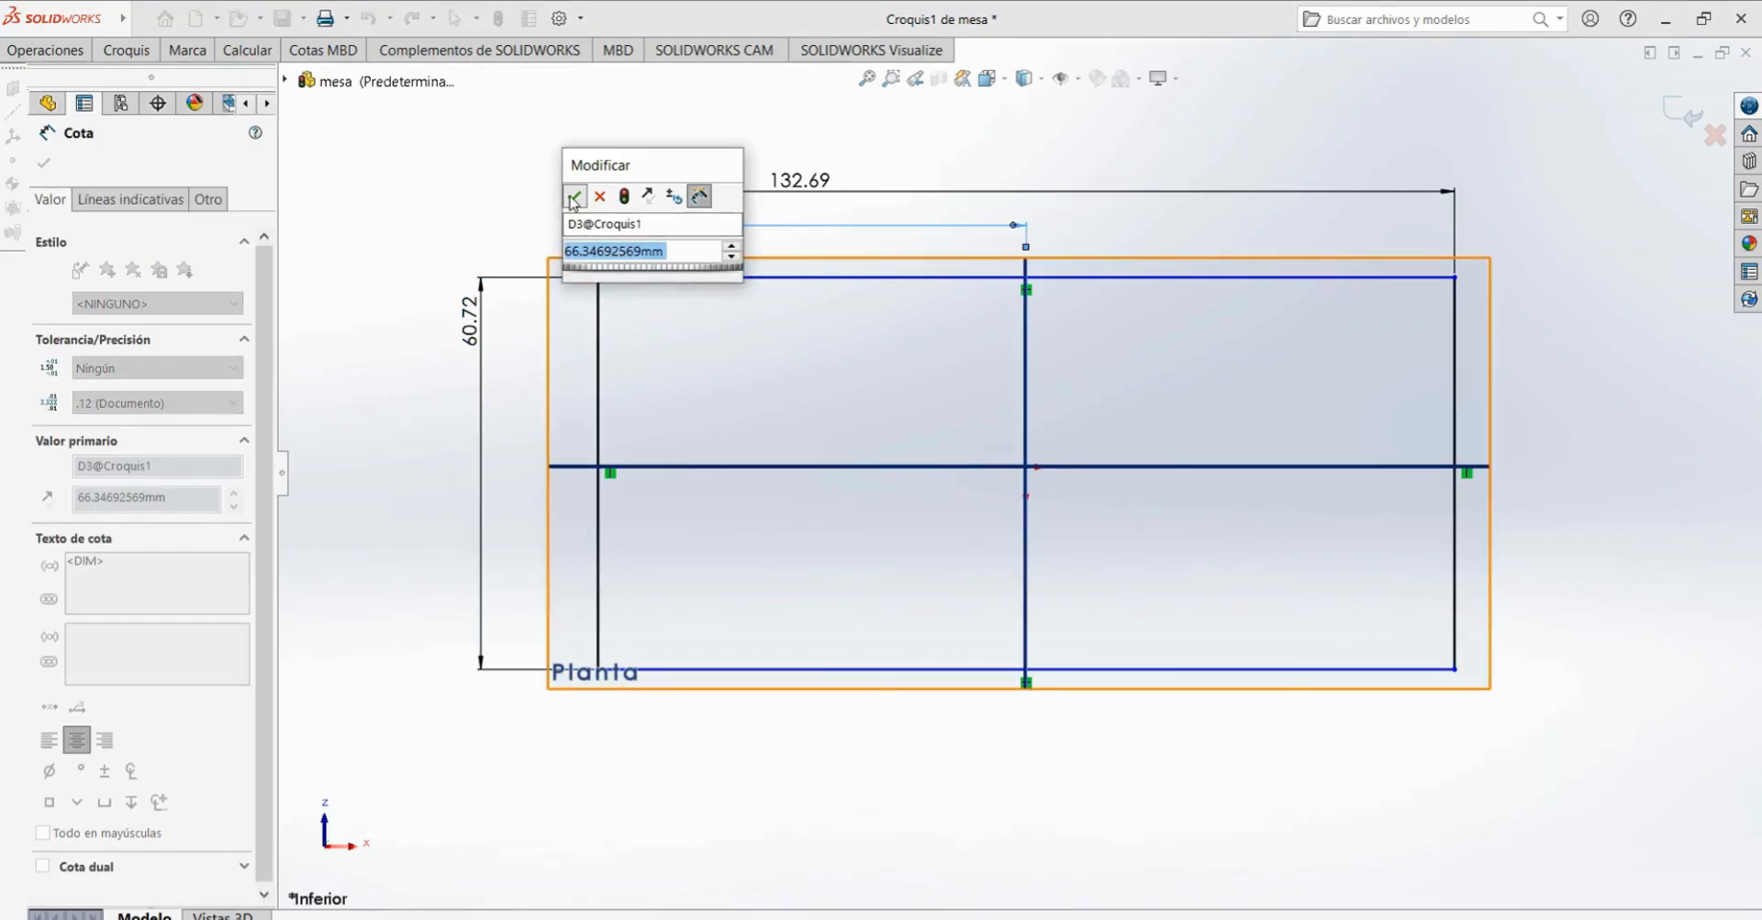
key(Return)
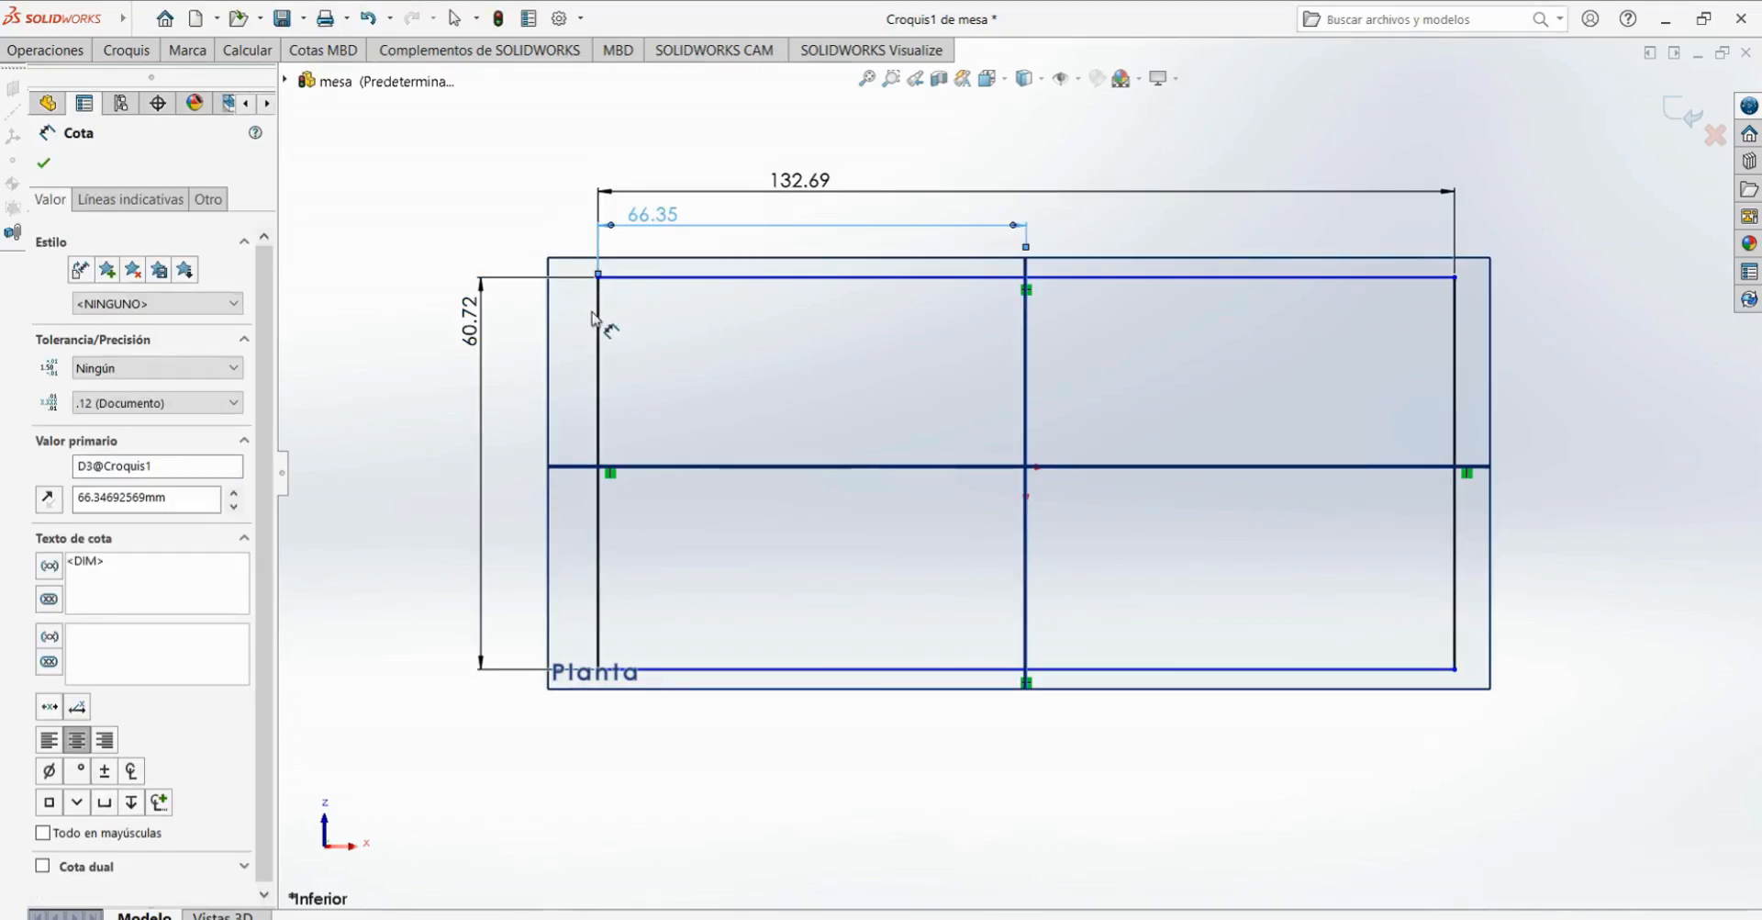
click(634, 468)
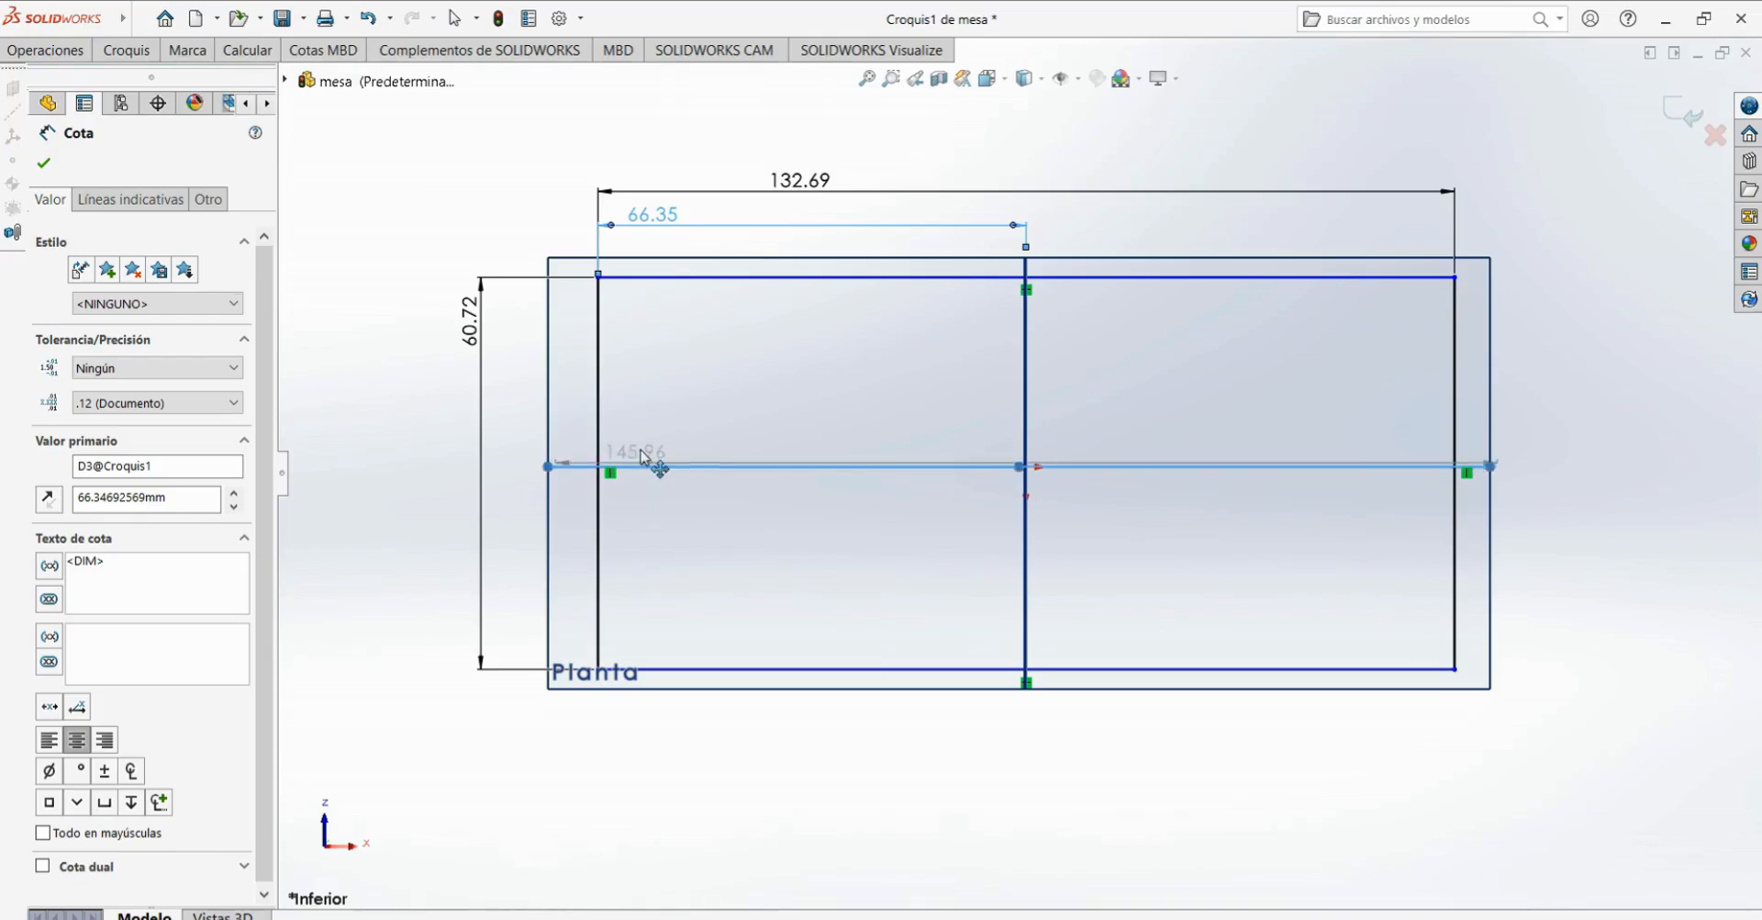
click(651, 278)
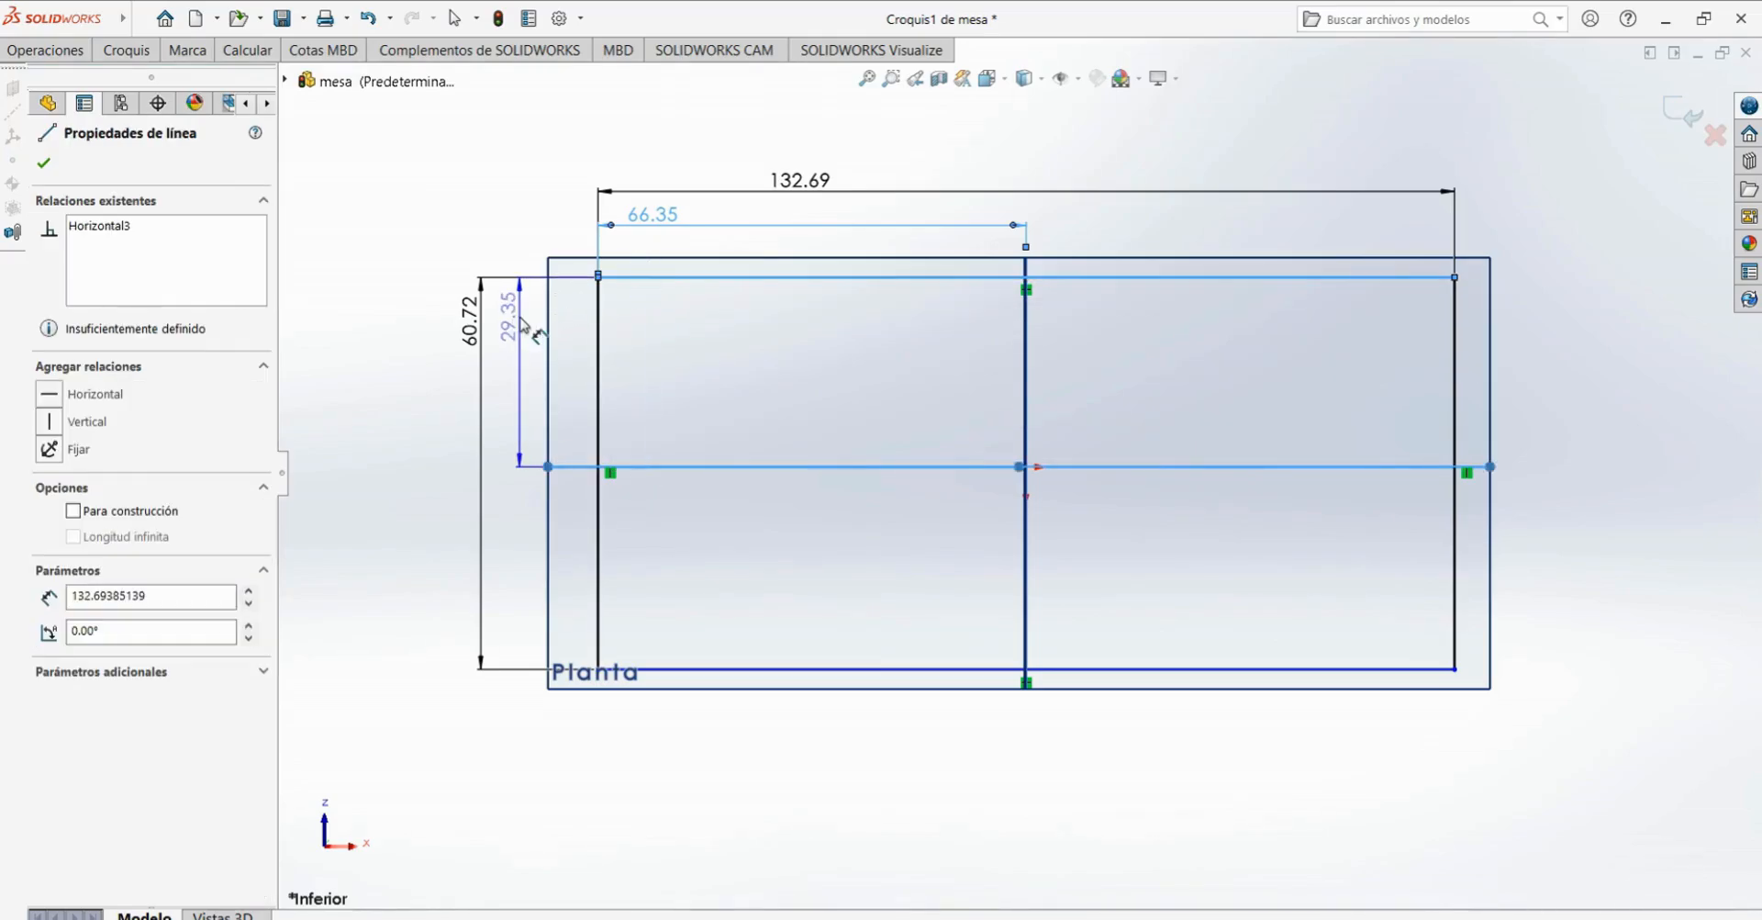
click(523, 321)
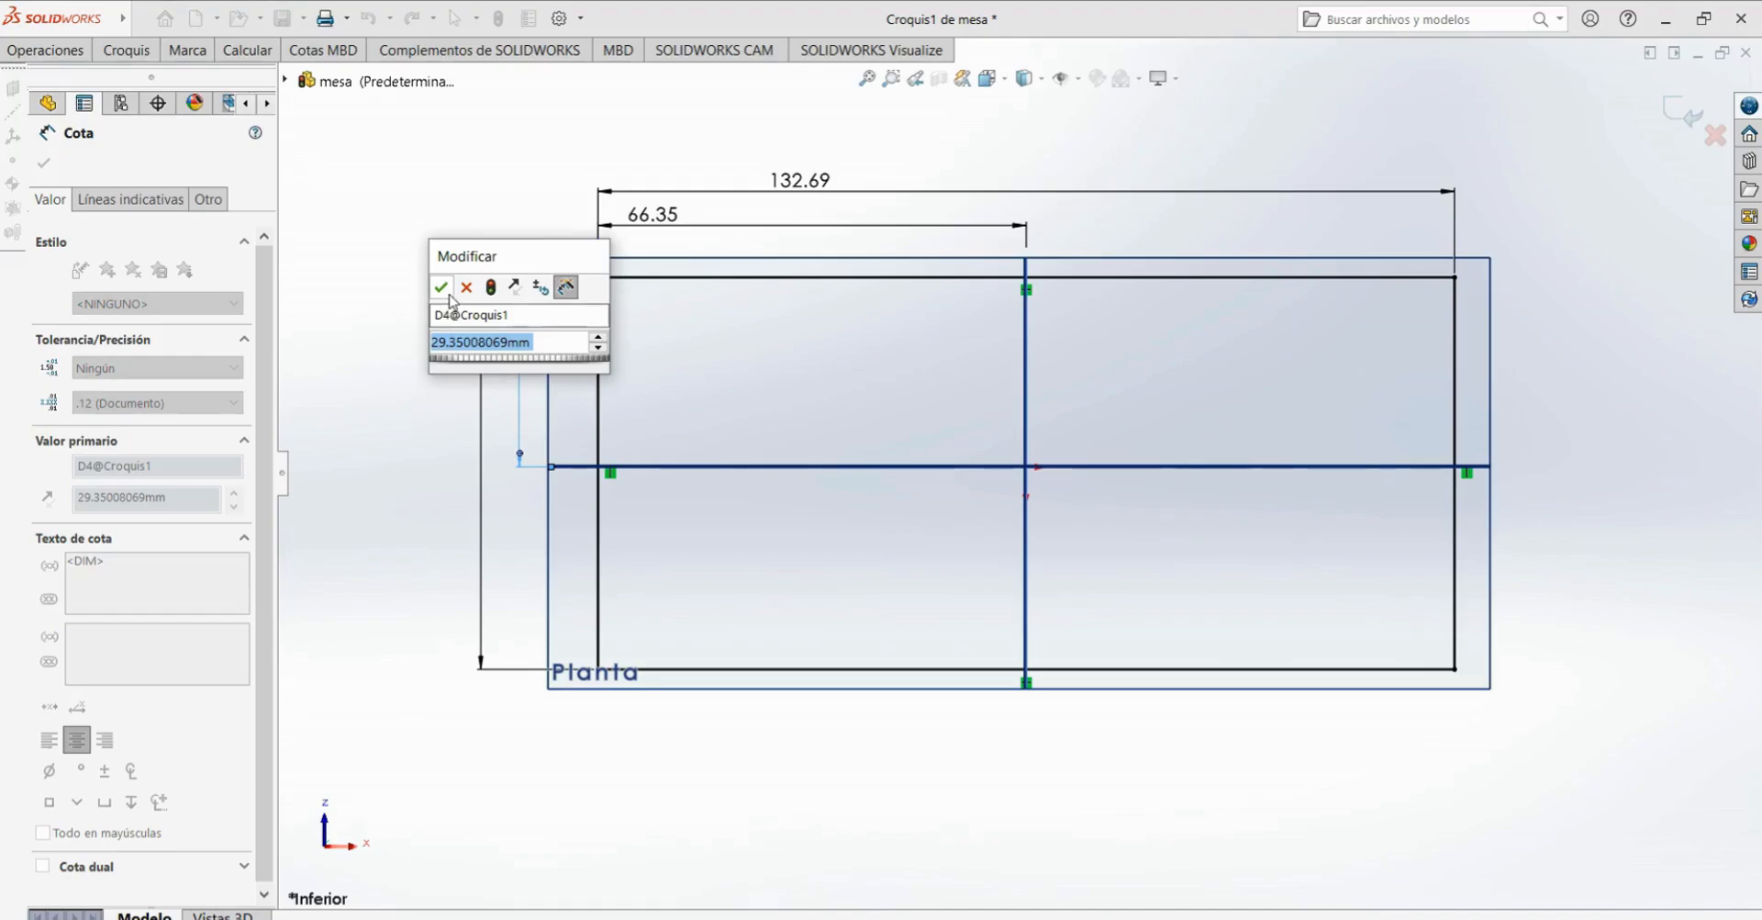
click(440, 287)
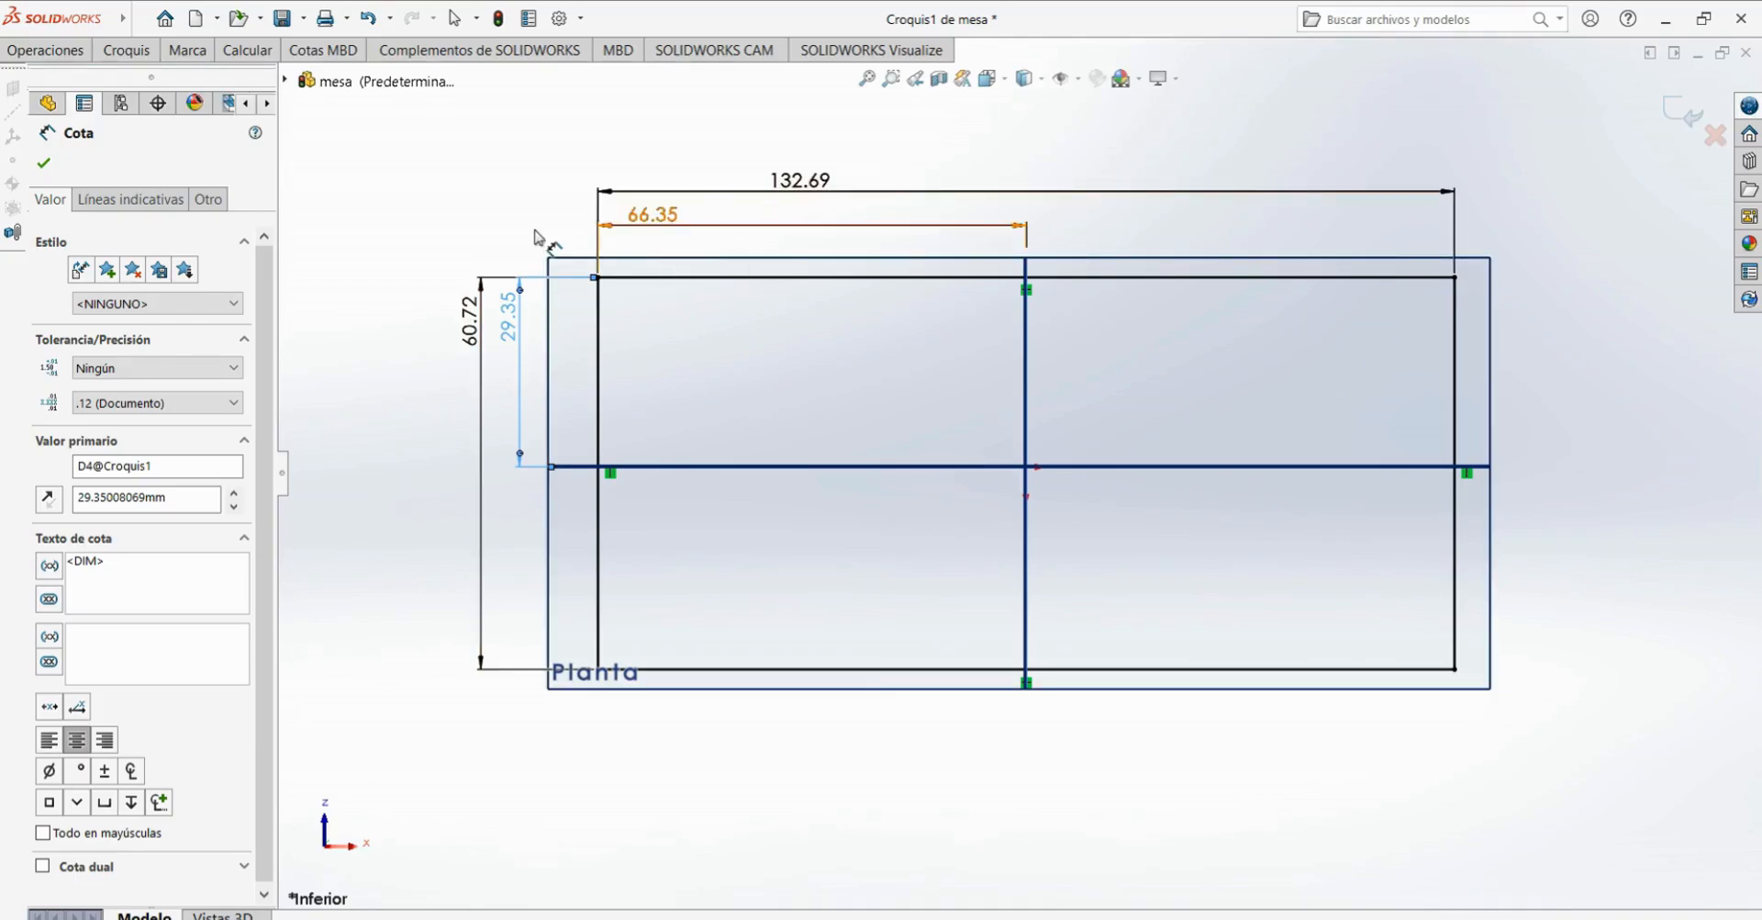
- Link the left edge's distance from the vertical plane line to half the rectangle's length with the equation ="D1@Croquis1"/2
double_click(653, 215)
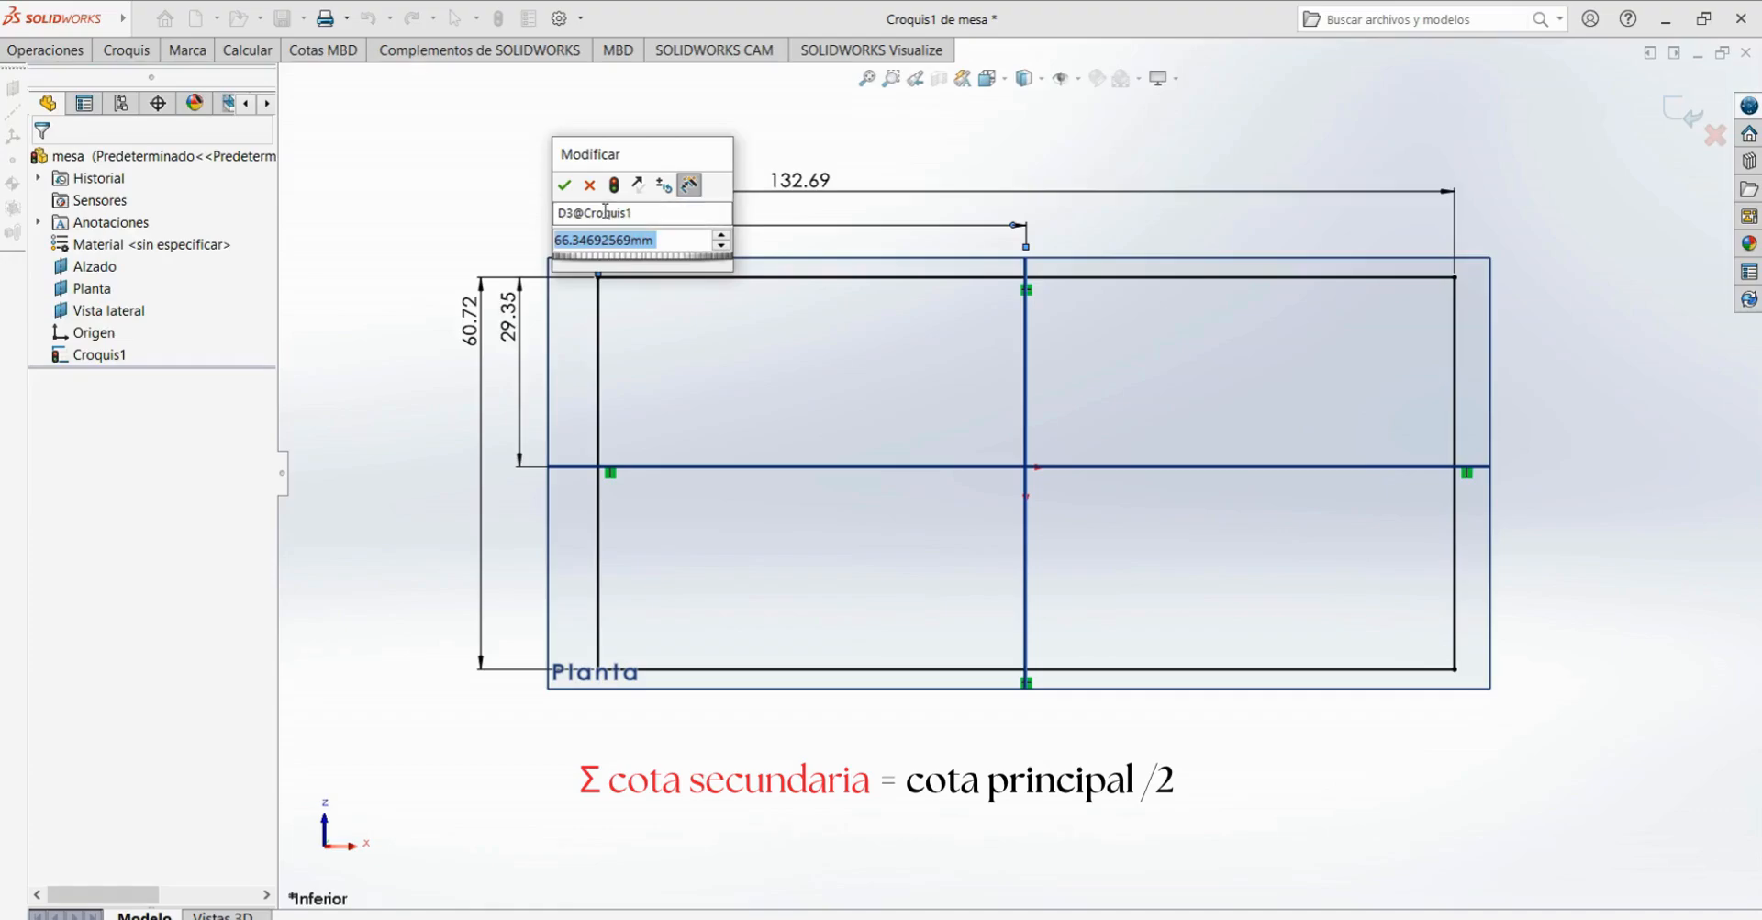
click(597, 239)
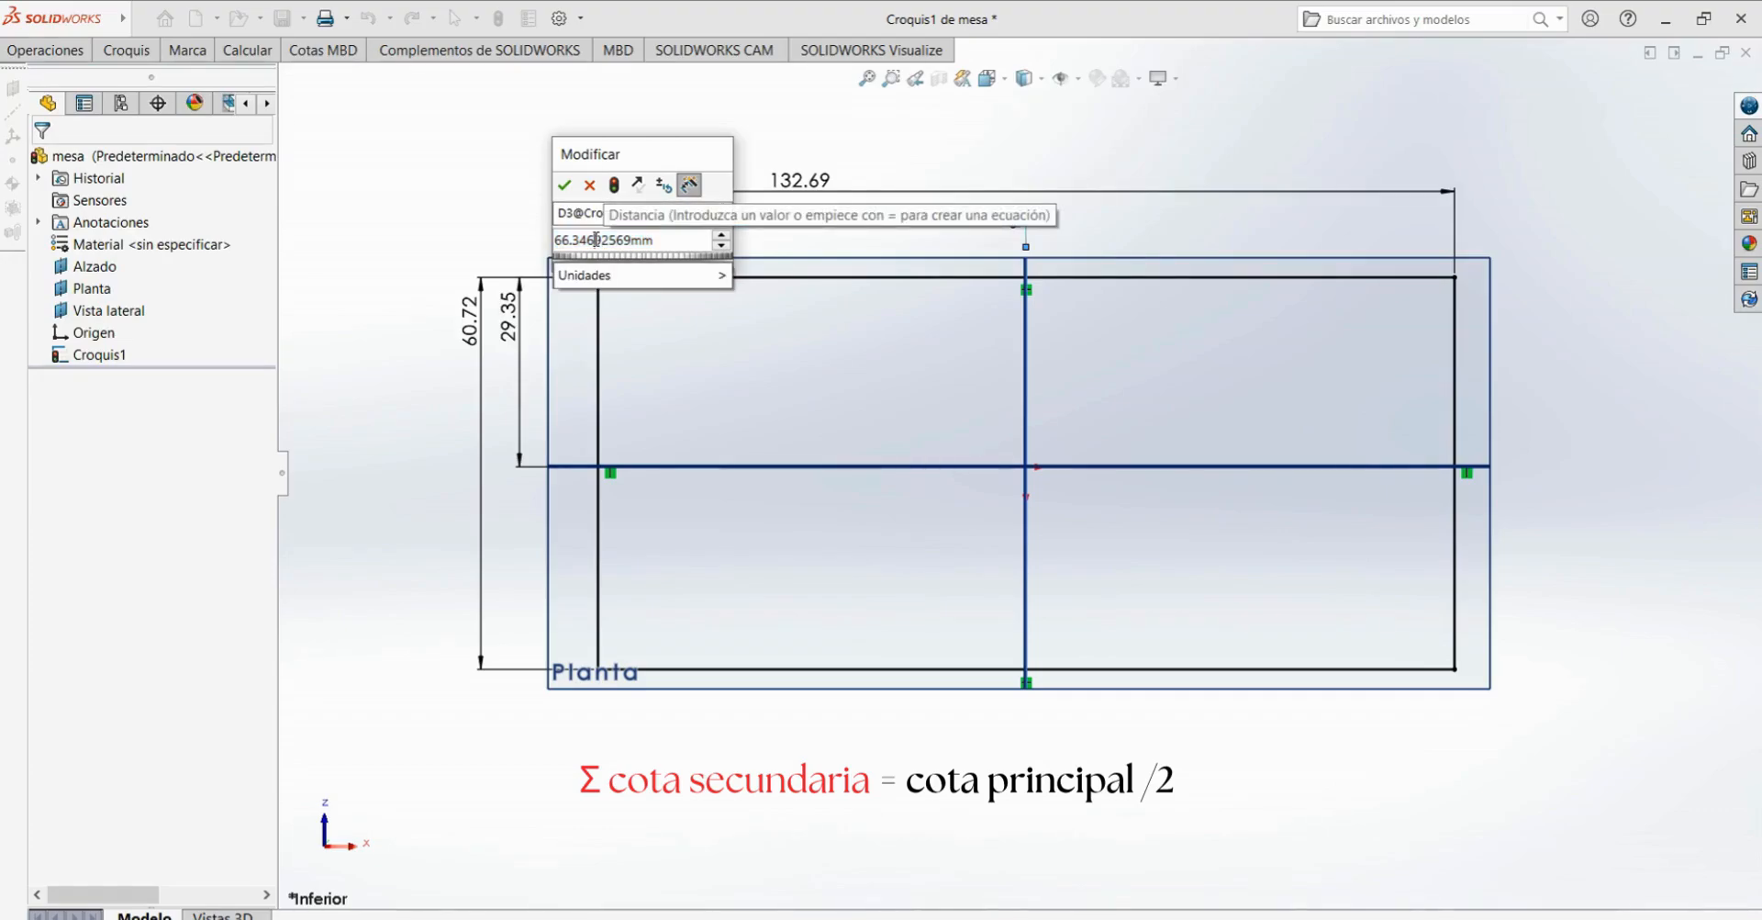
text(=)
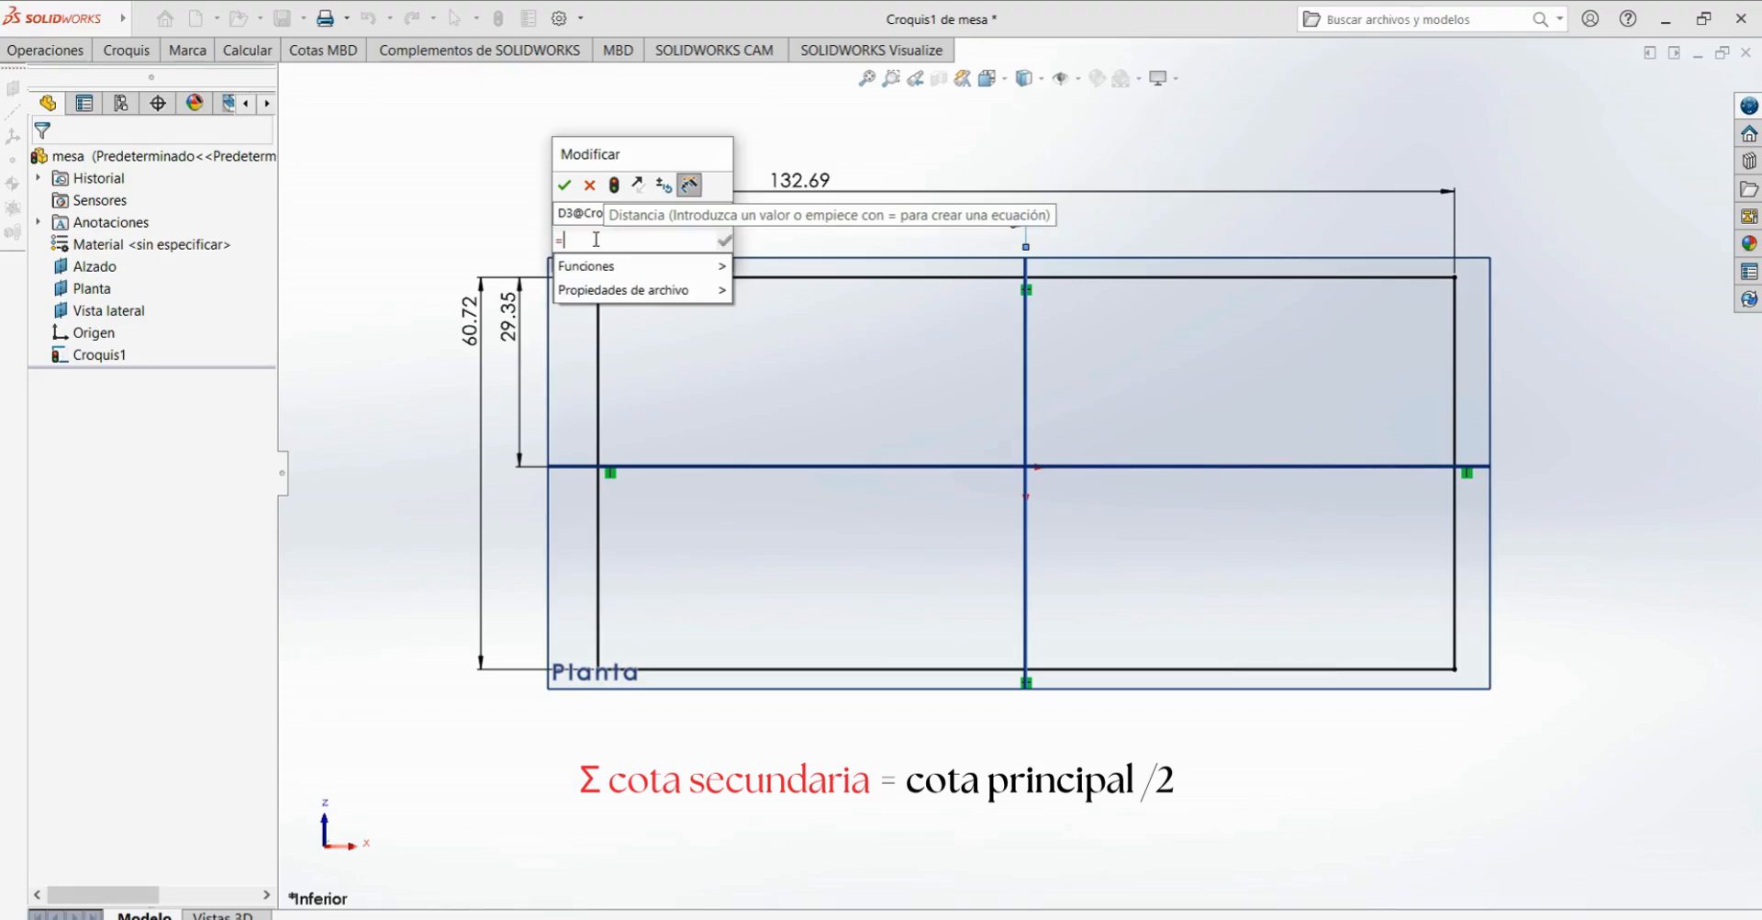
click(812, 183)
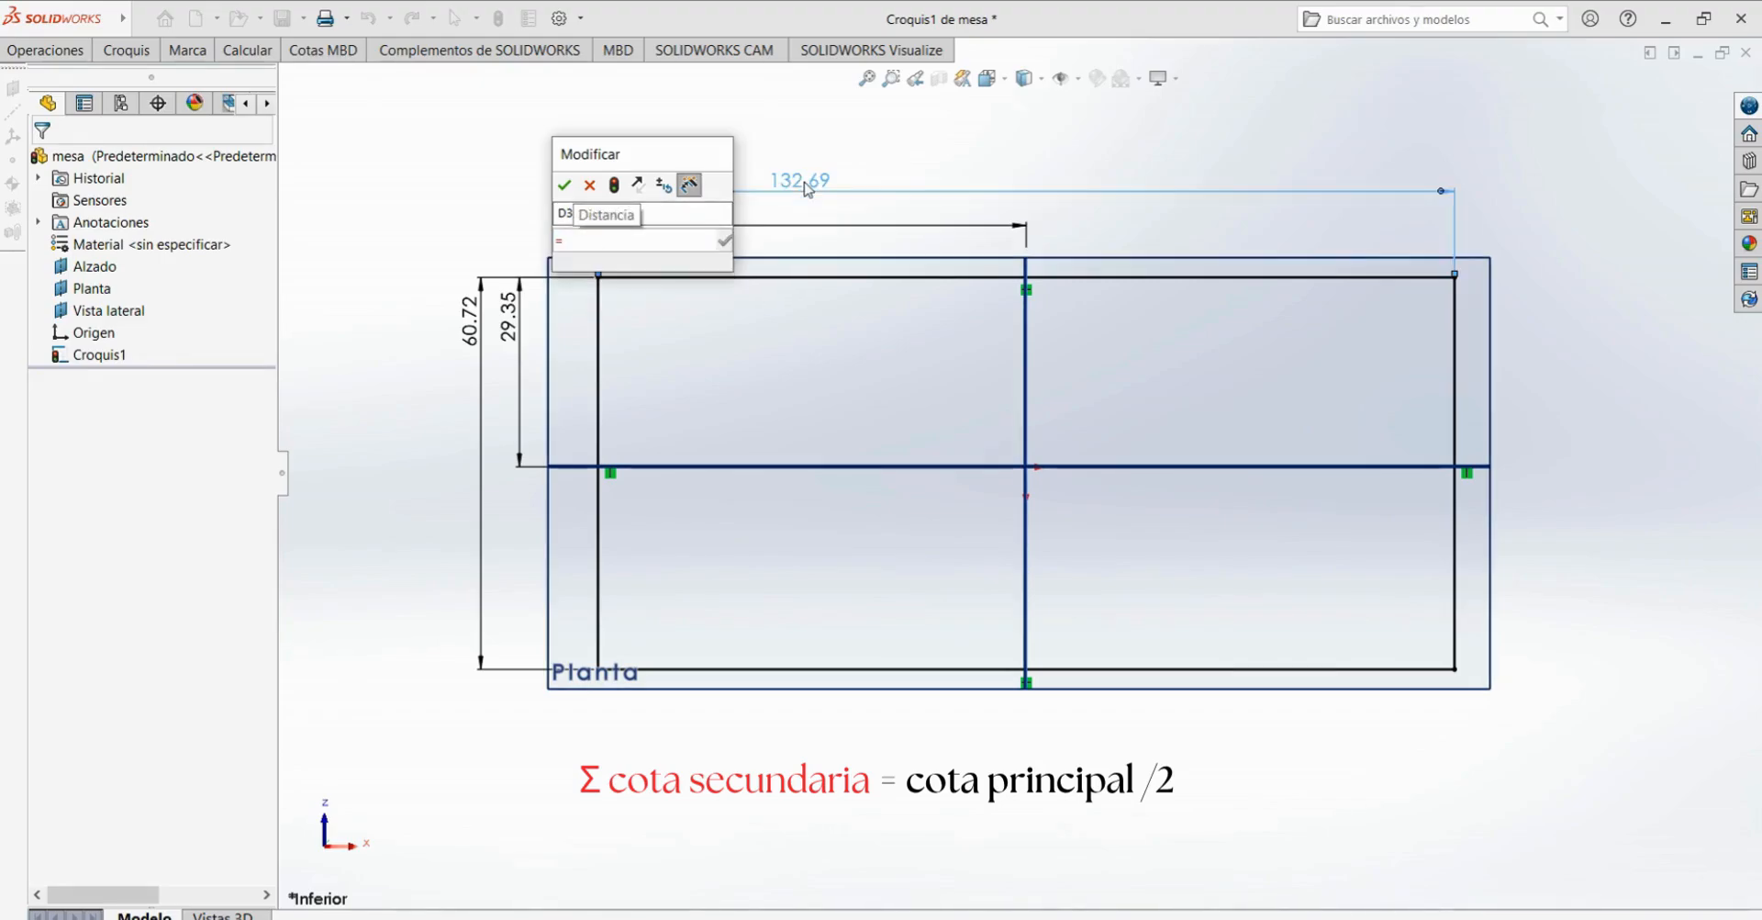
text(/2)
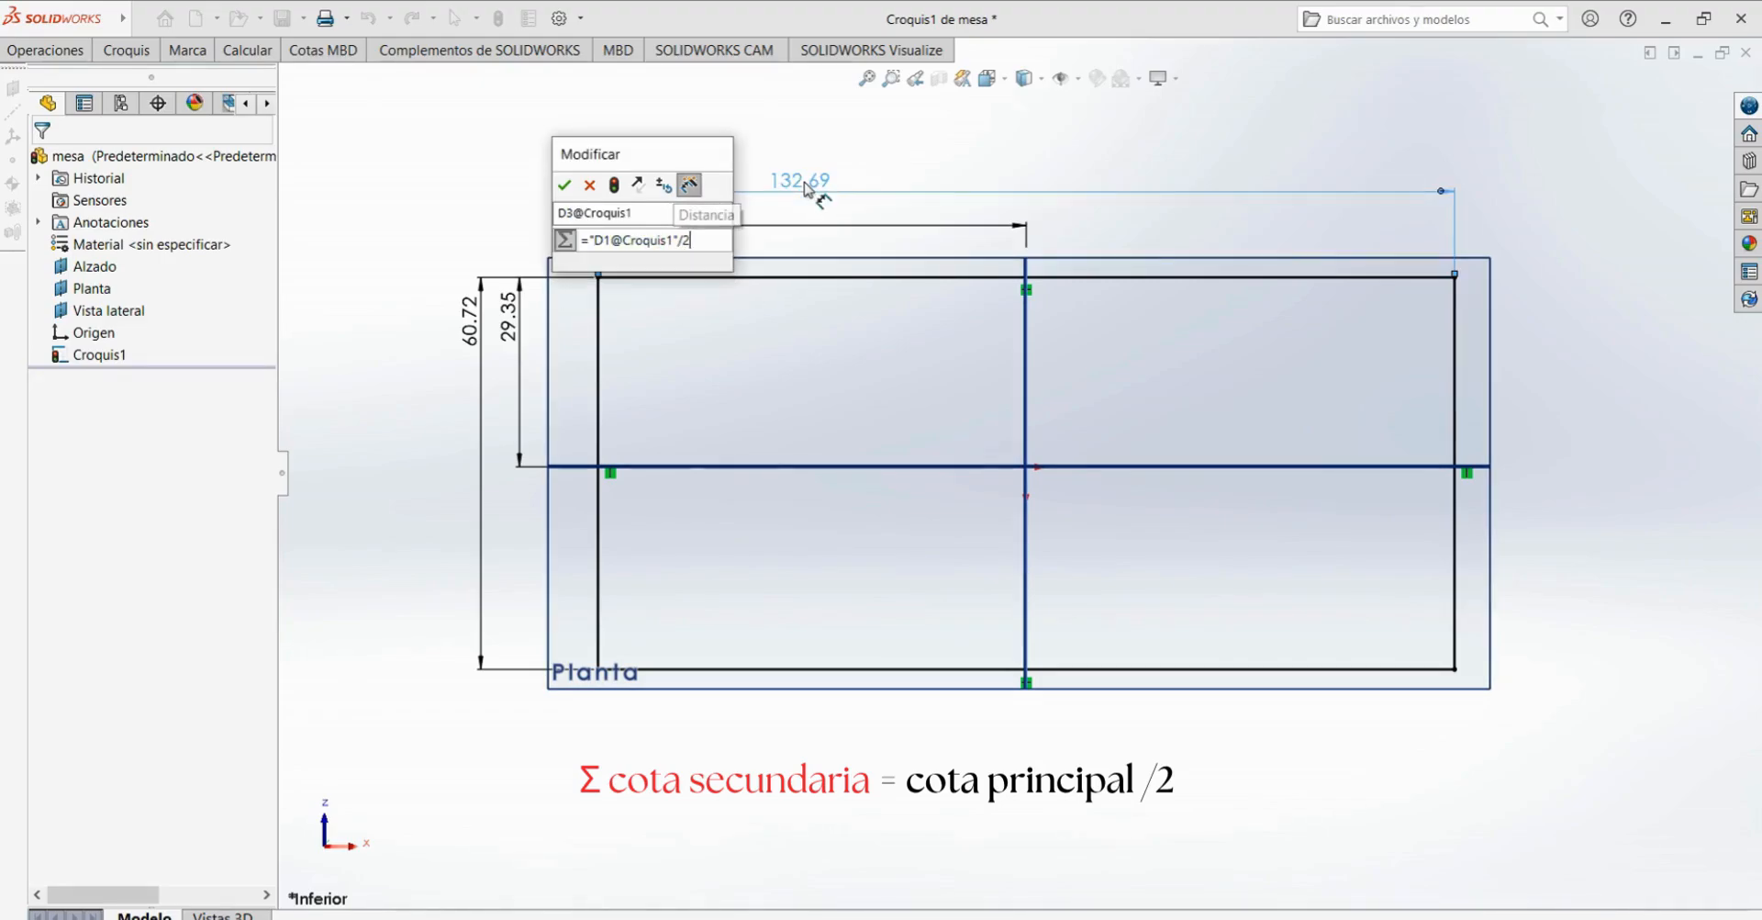
click(565, 184)
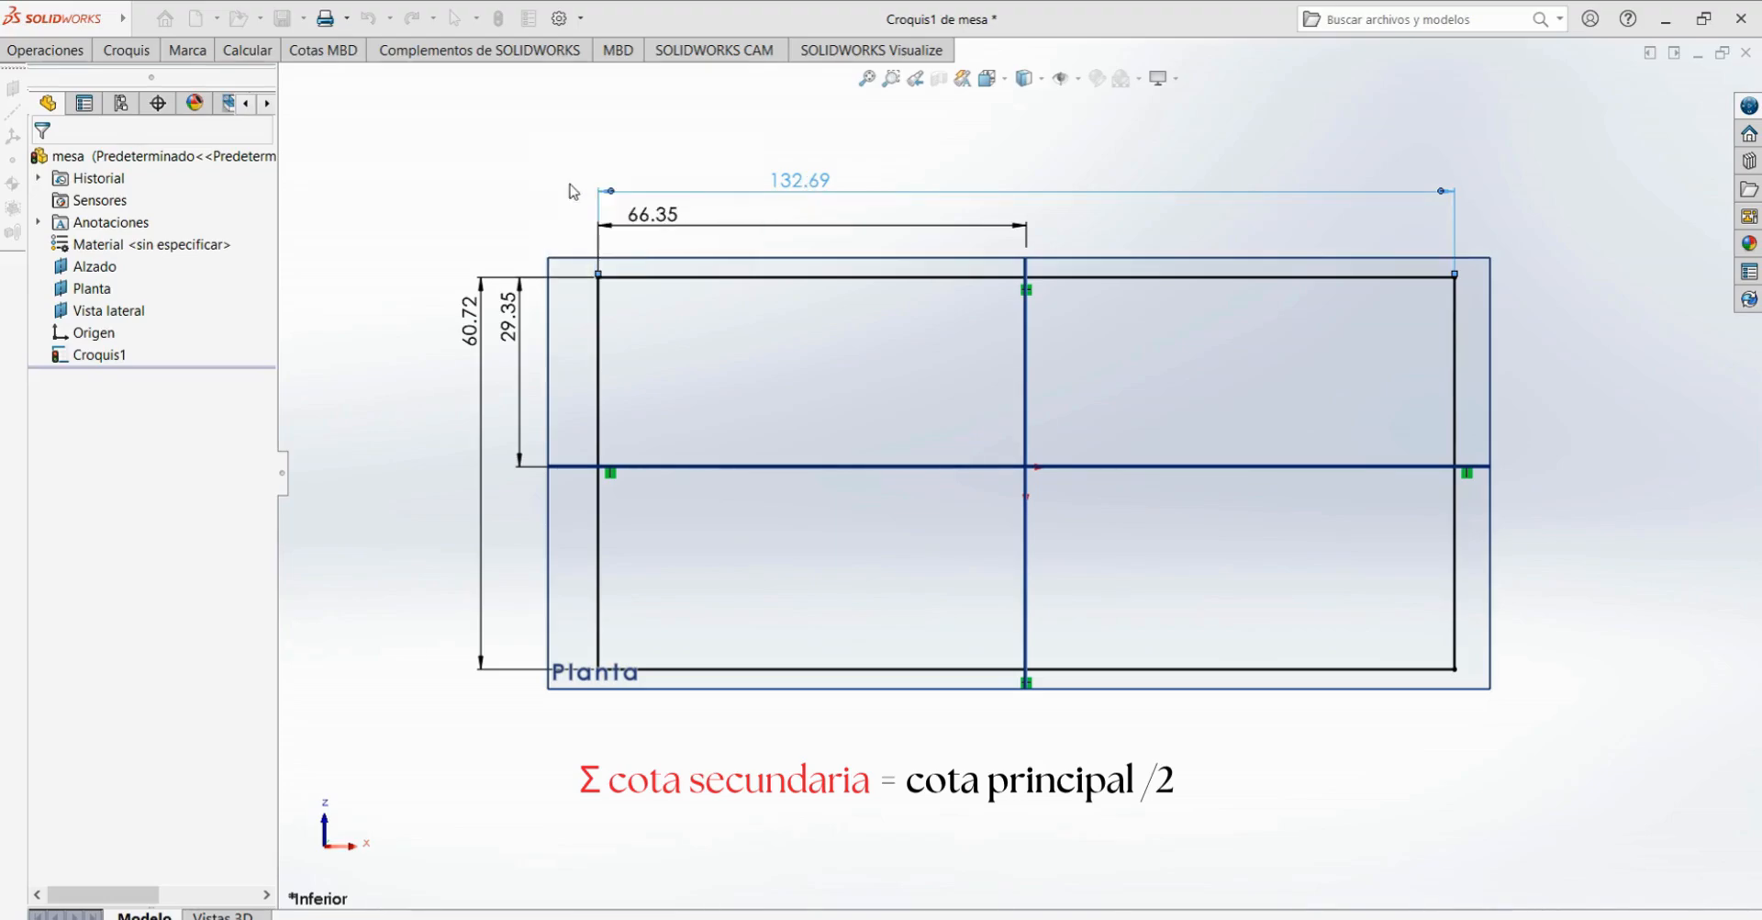
- Set the rectangle's overall length to 500 mm
double_click(807, 179)
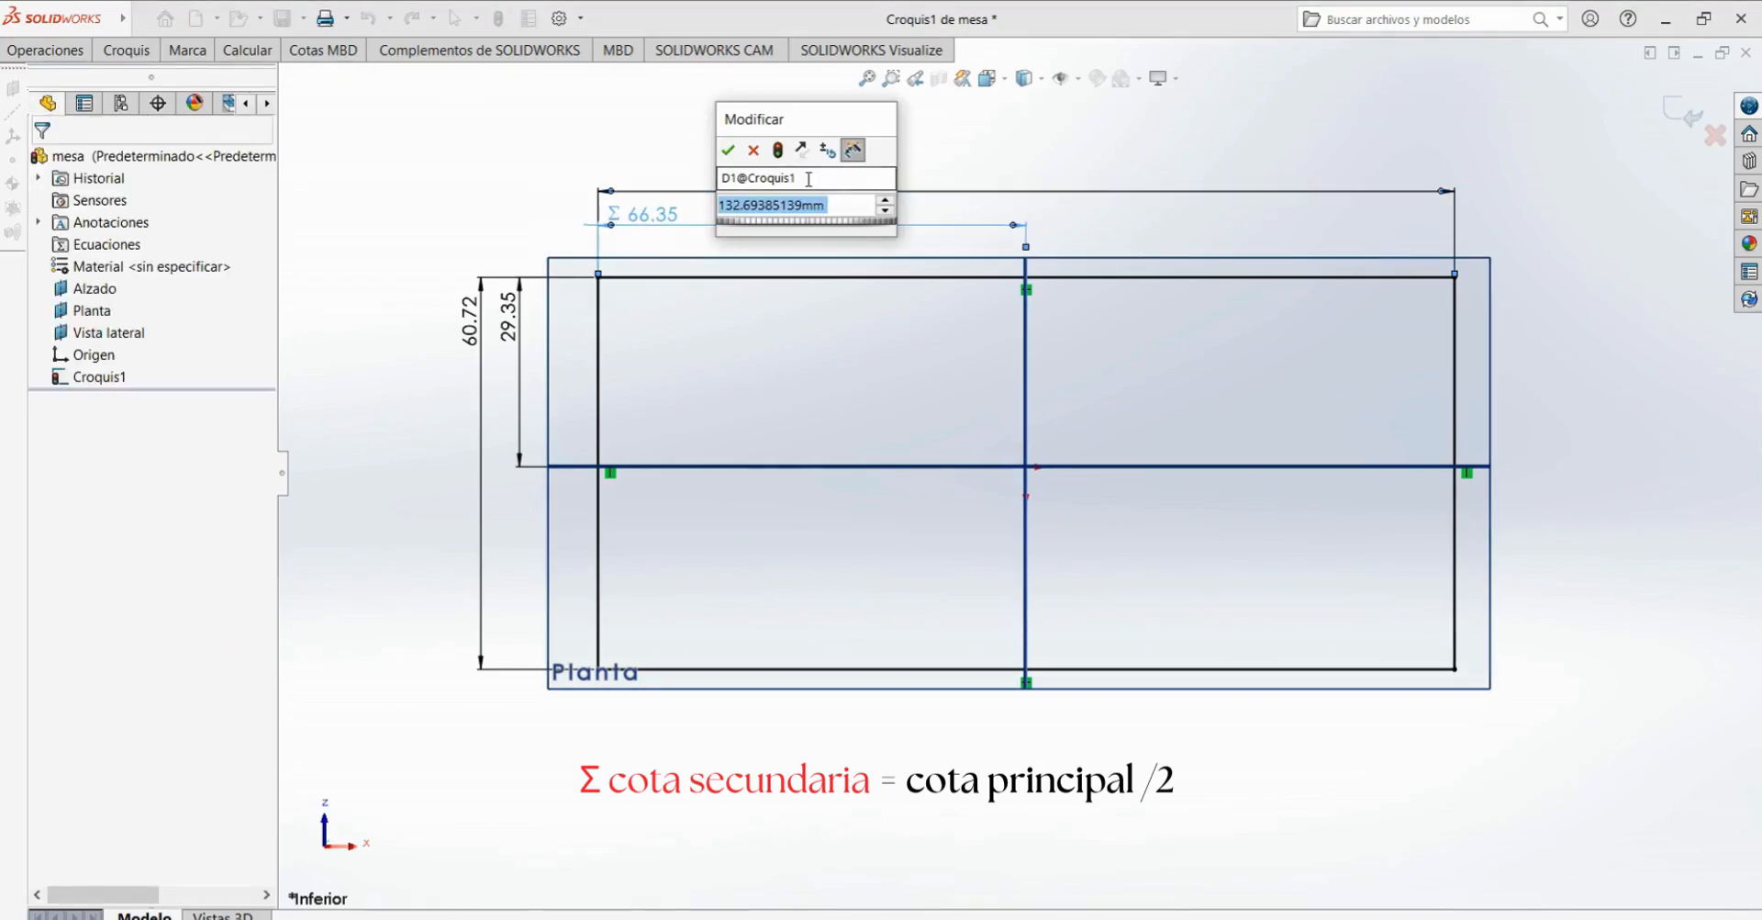
text(500)
key(Return)
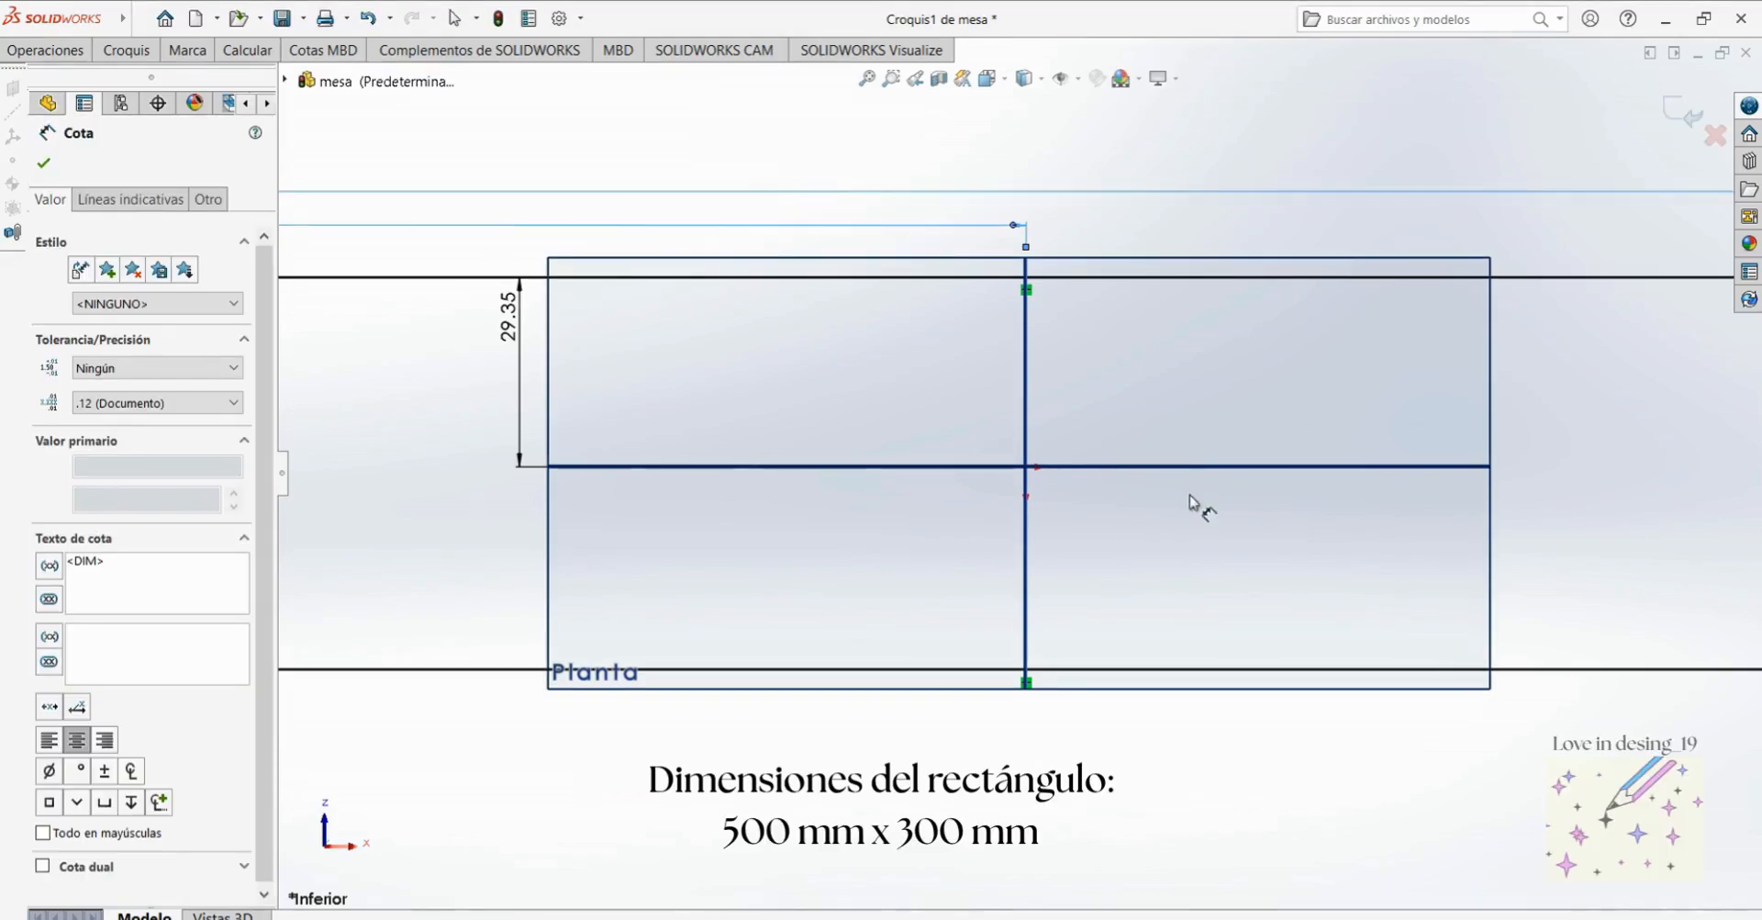
- Link the upper edge's distance from the horizontal plane line to half the rectangle's height with the equation ="D2@Croquis1"/2
key(f)
scroll(780, 459, down, 6)
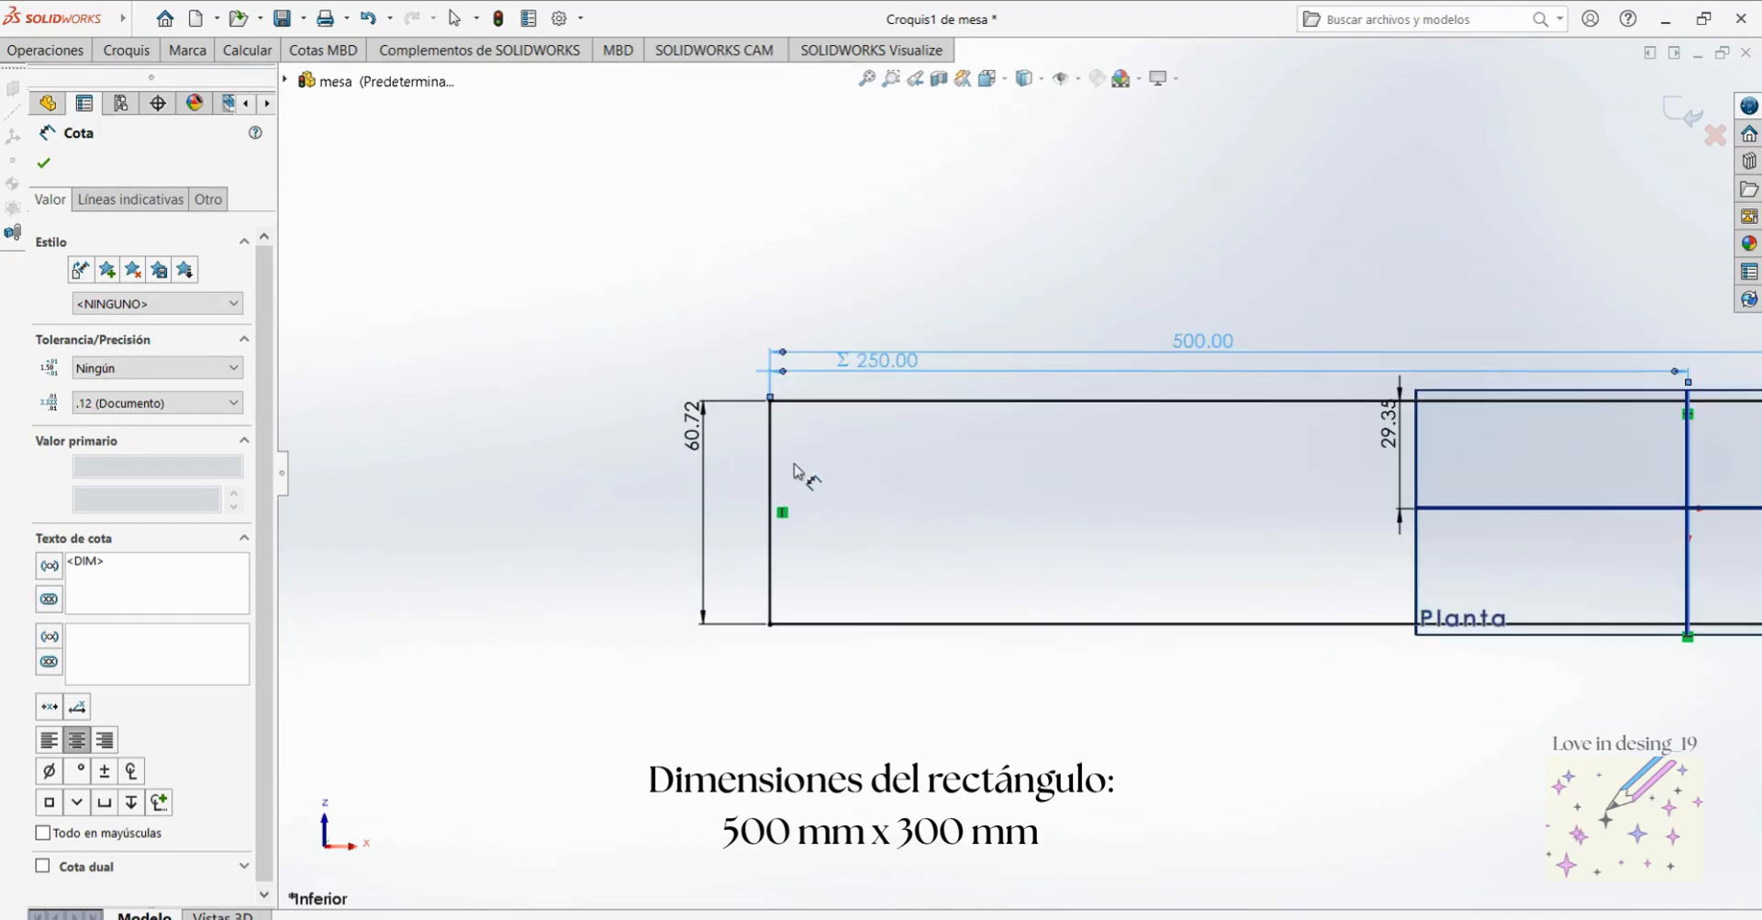
scroll(909, 533, up, 3)
scroll(1397, 485, down, 4)
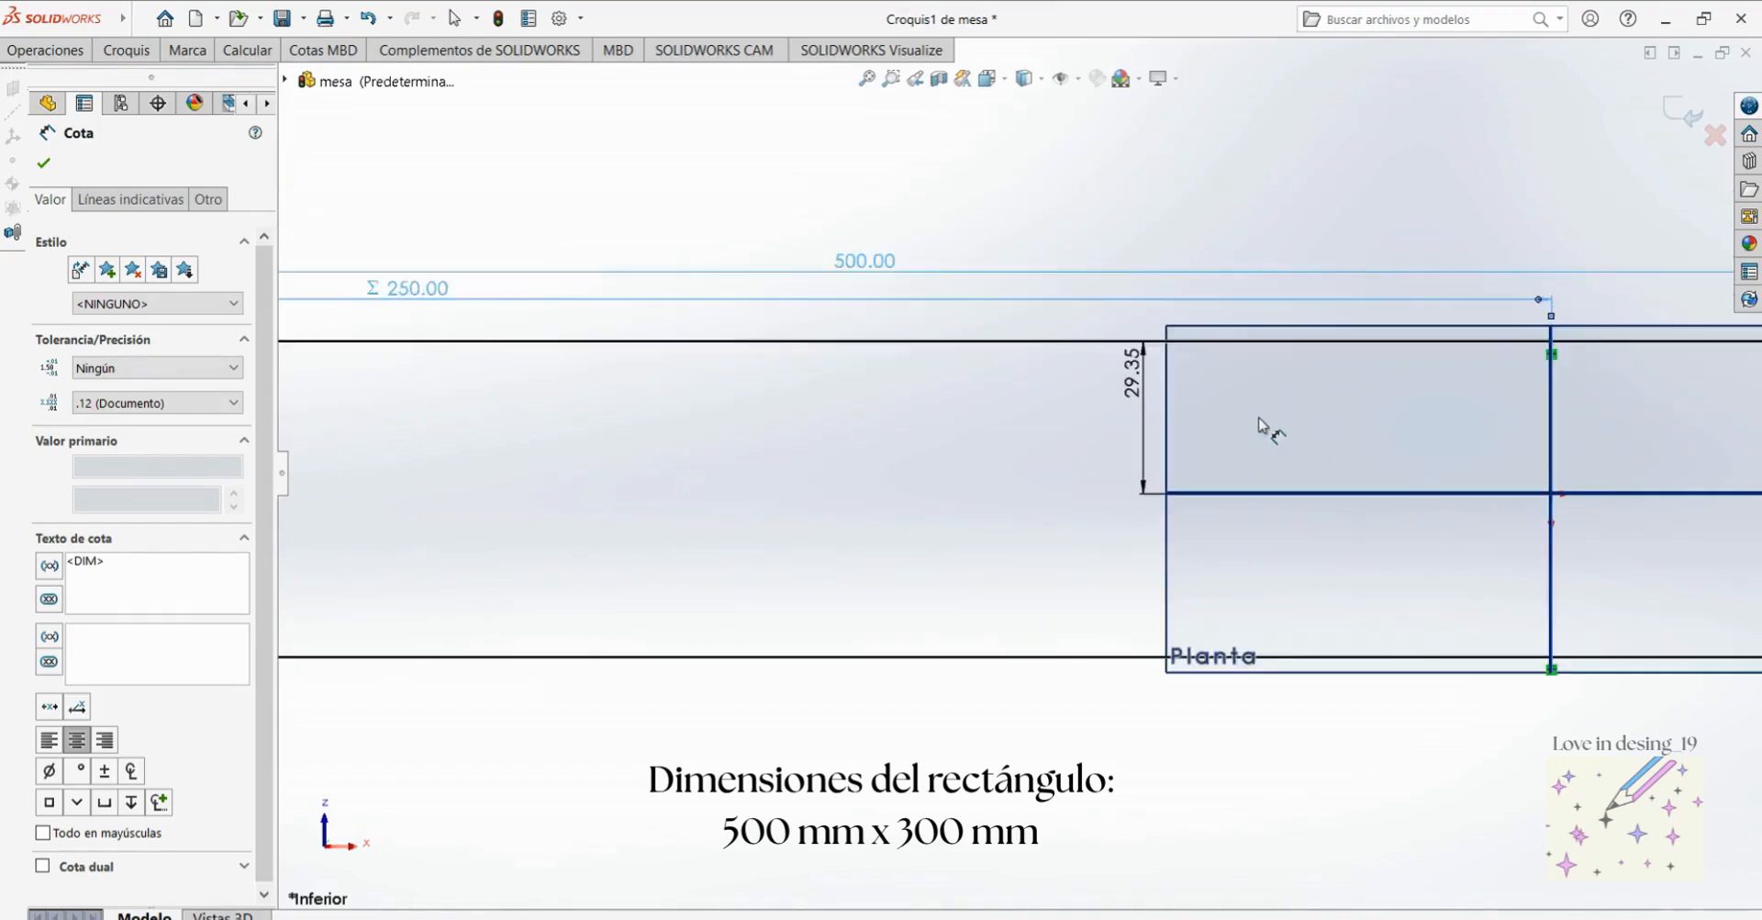
double_click(1101, 378)
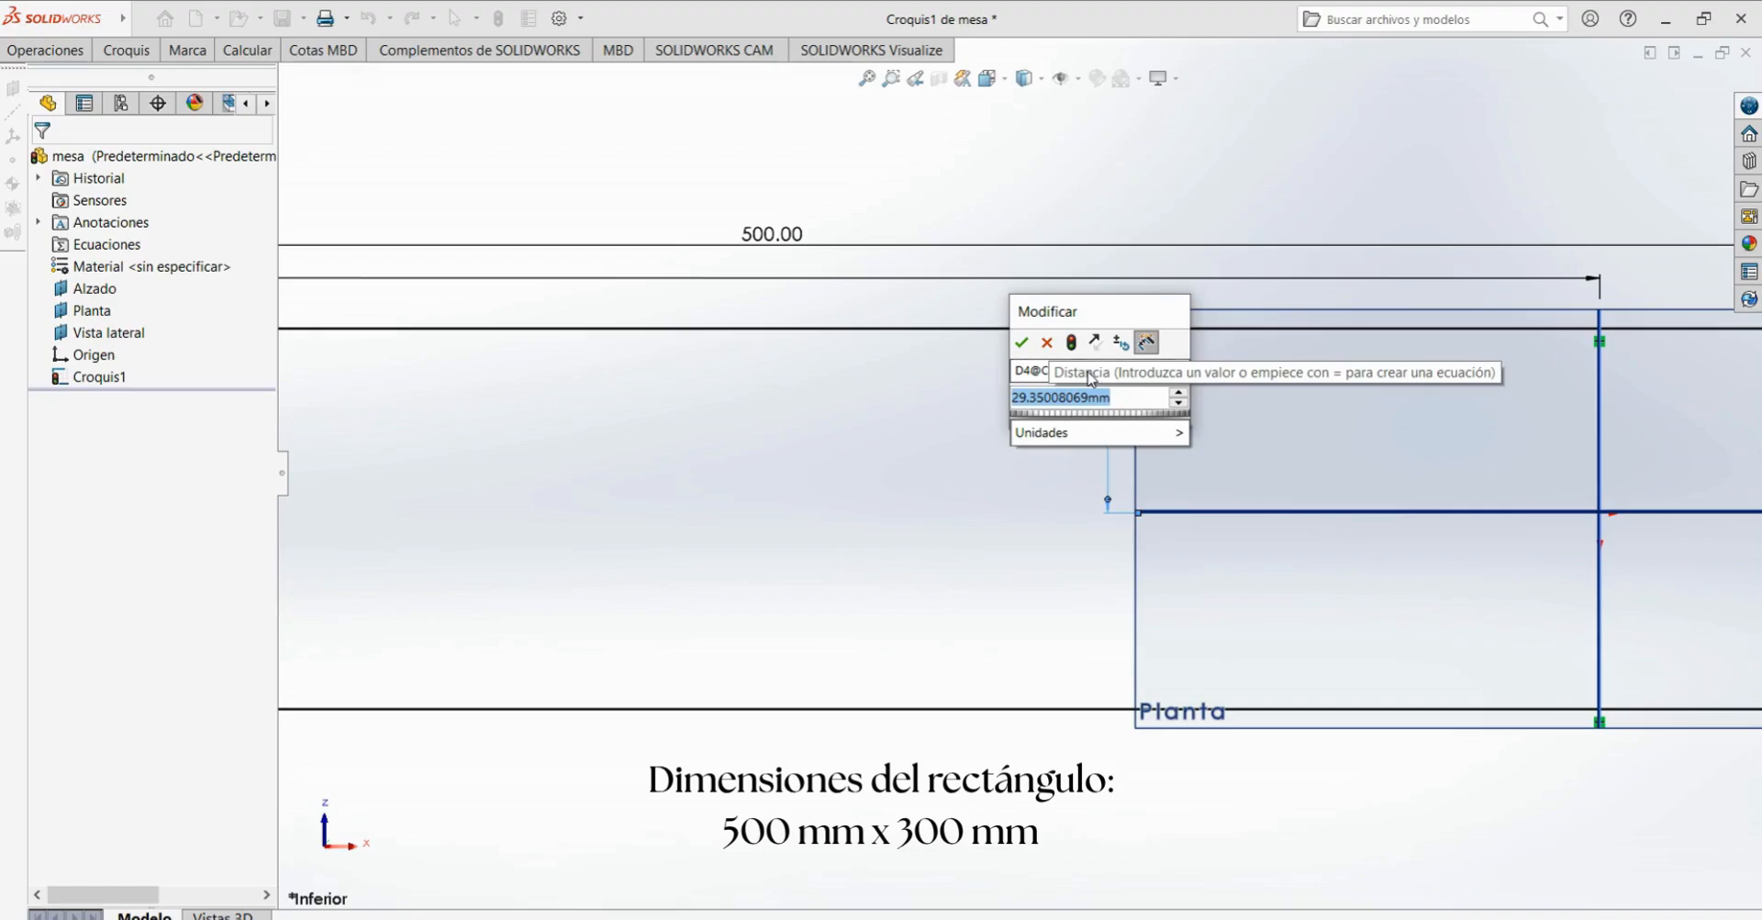
text(=)
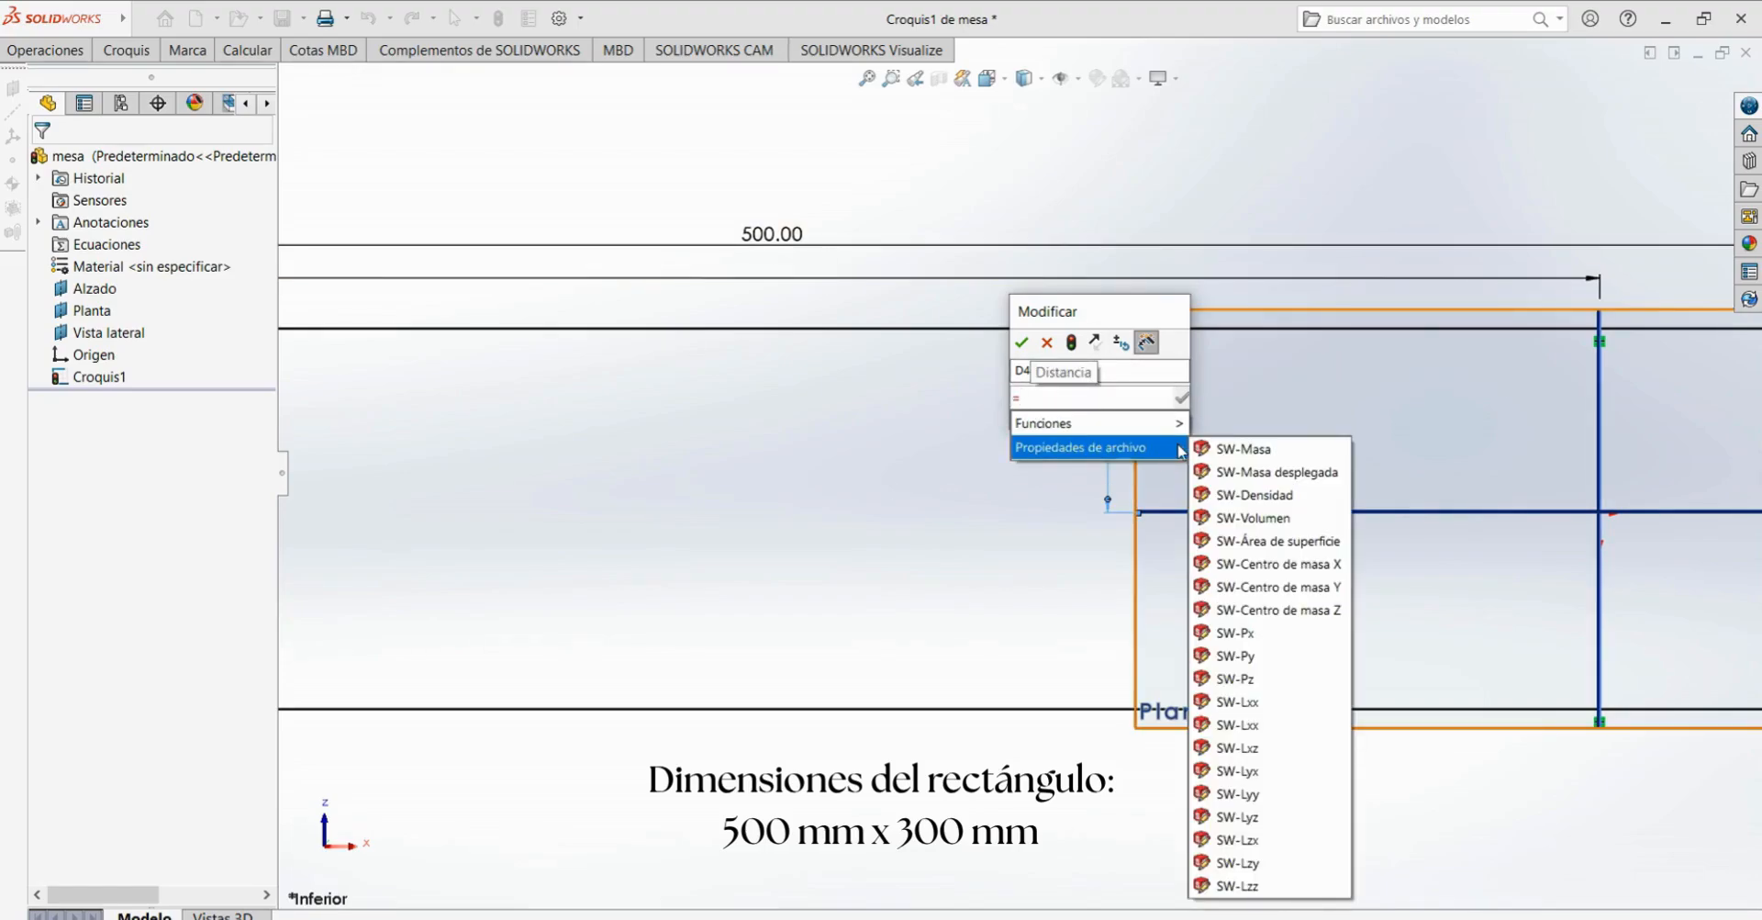
scroll(884, 549, up, 4)
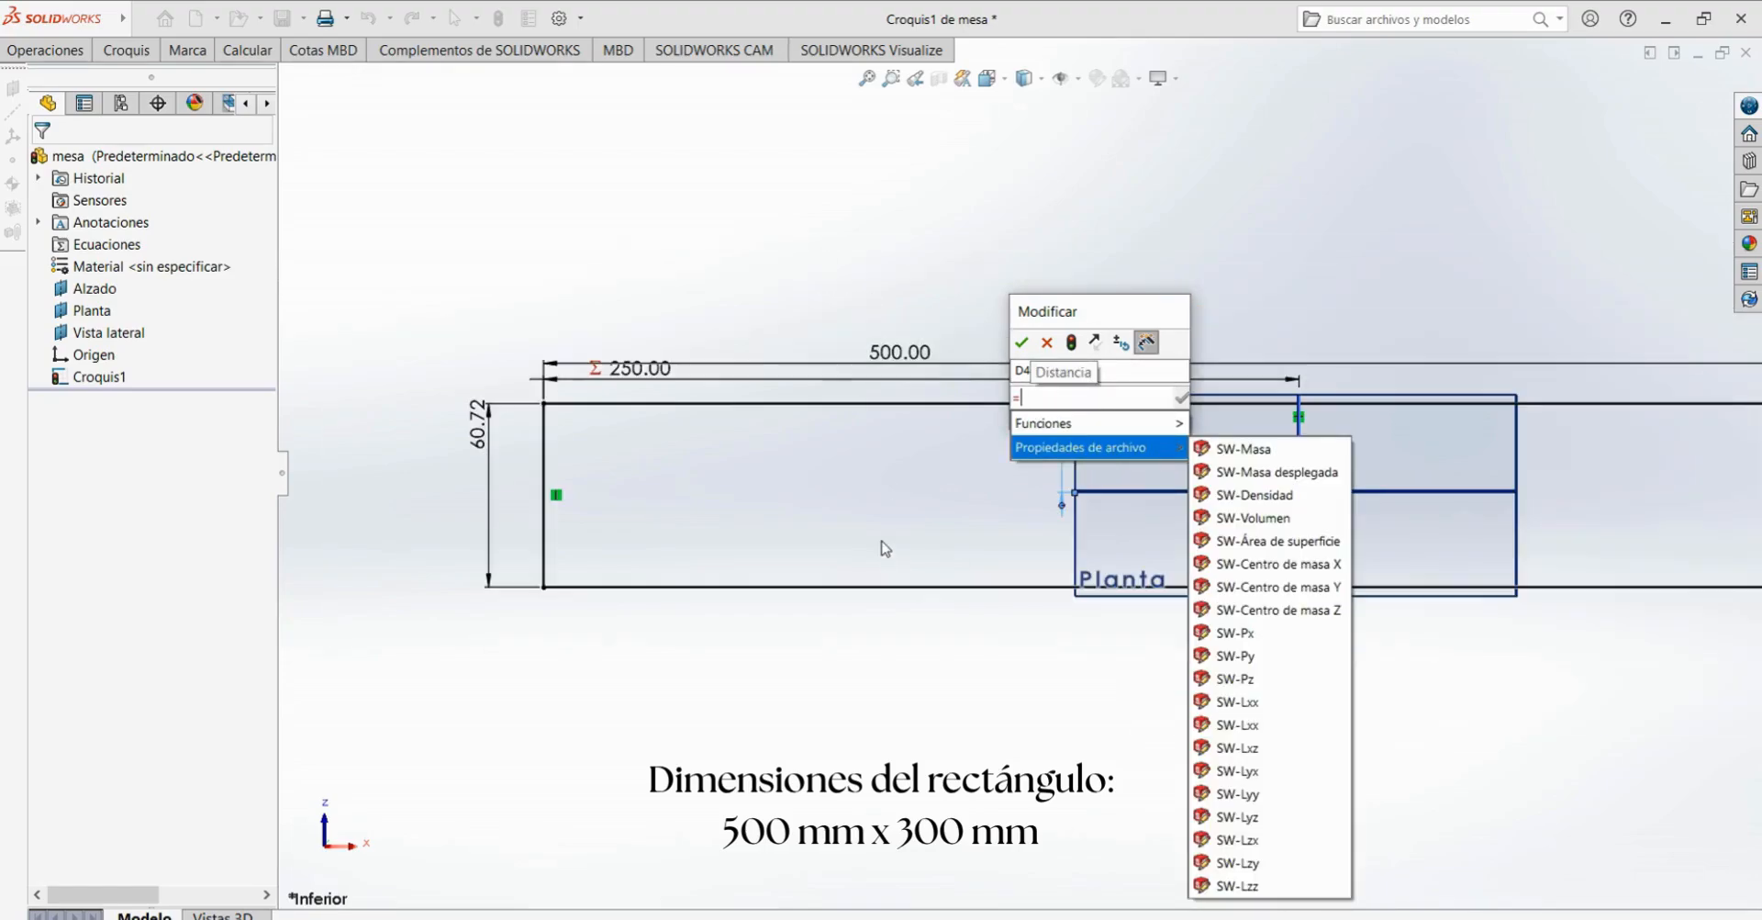
click(484, 447)
text(/2)
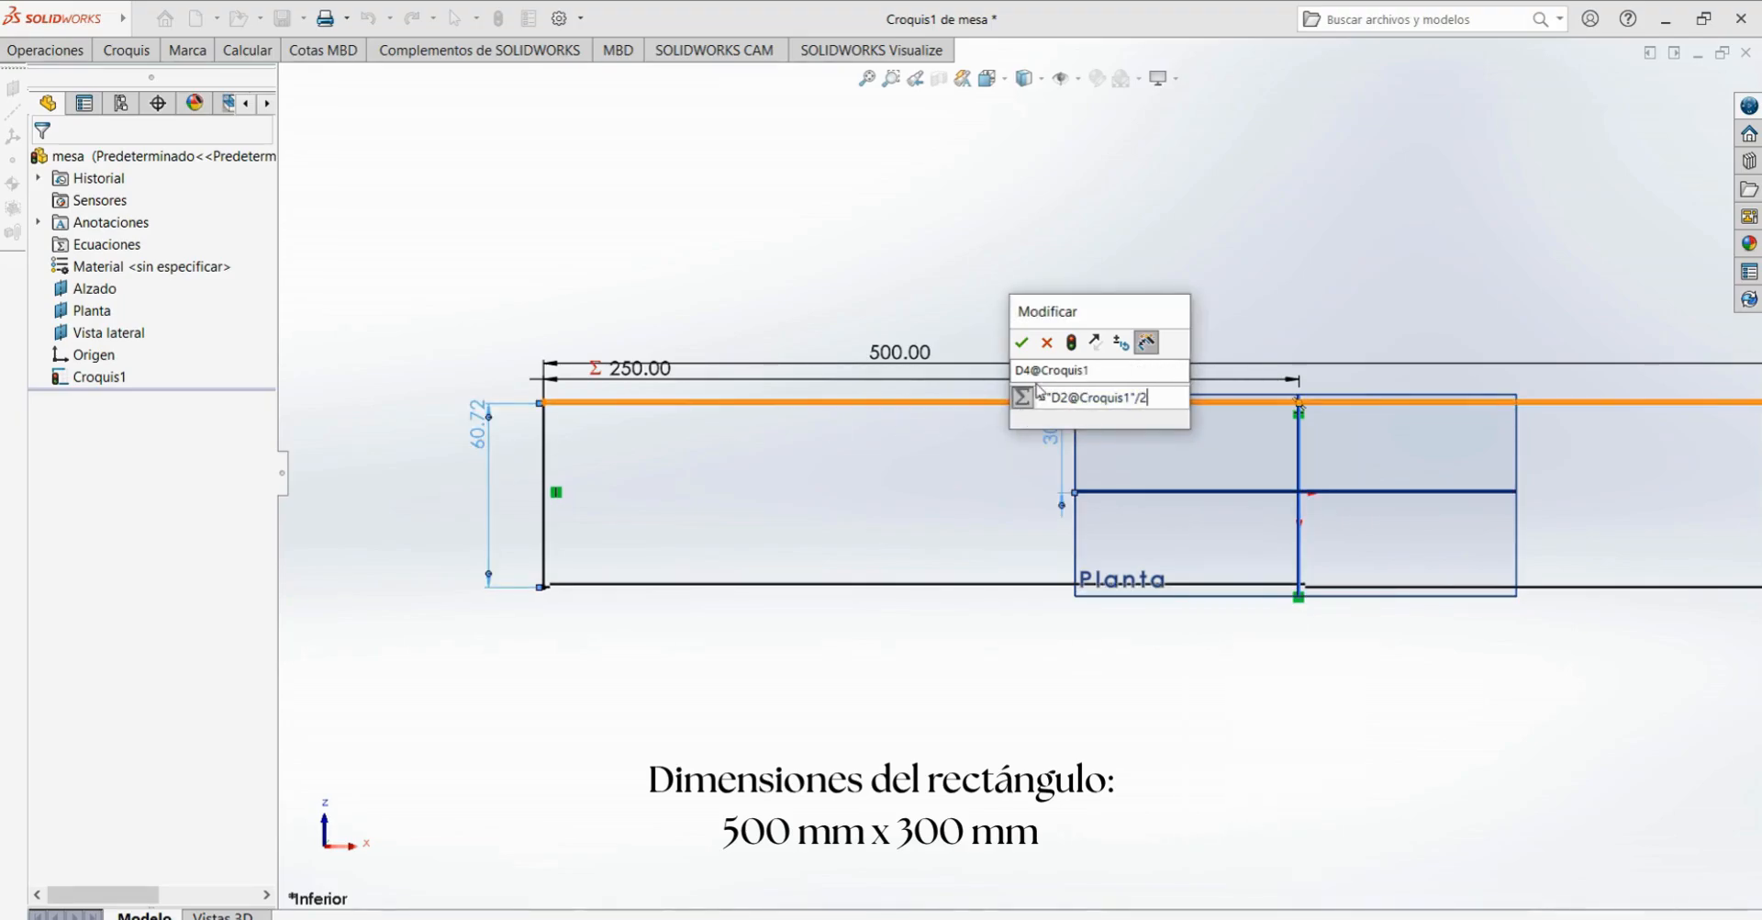
click(1024, 342)
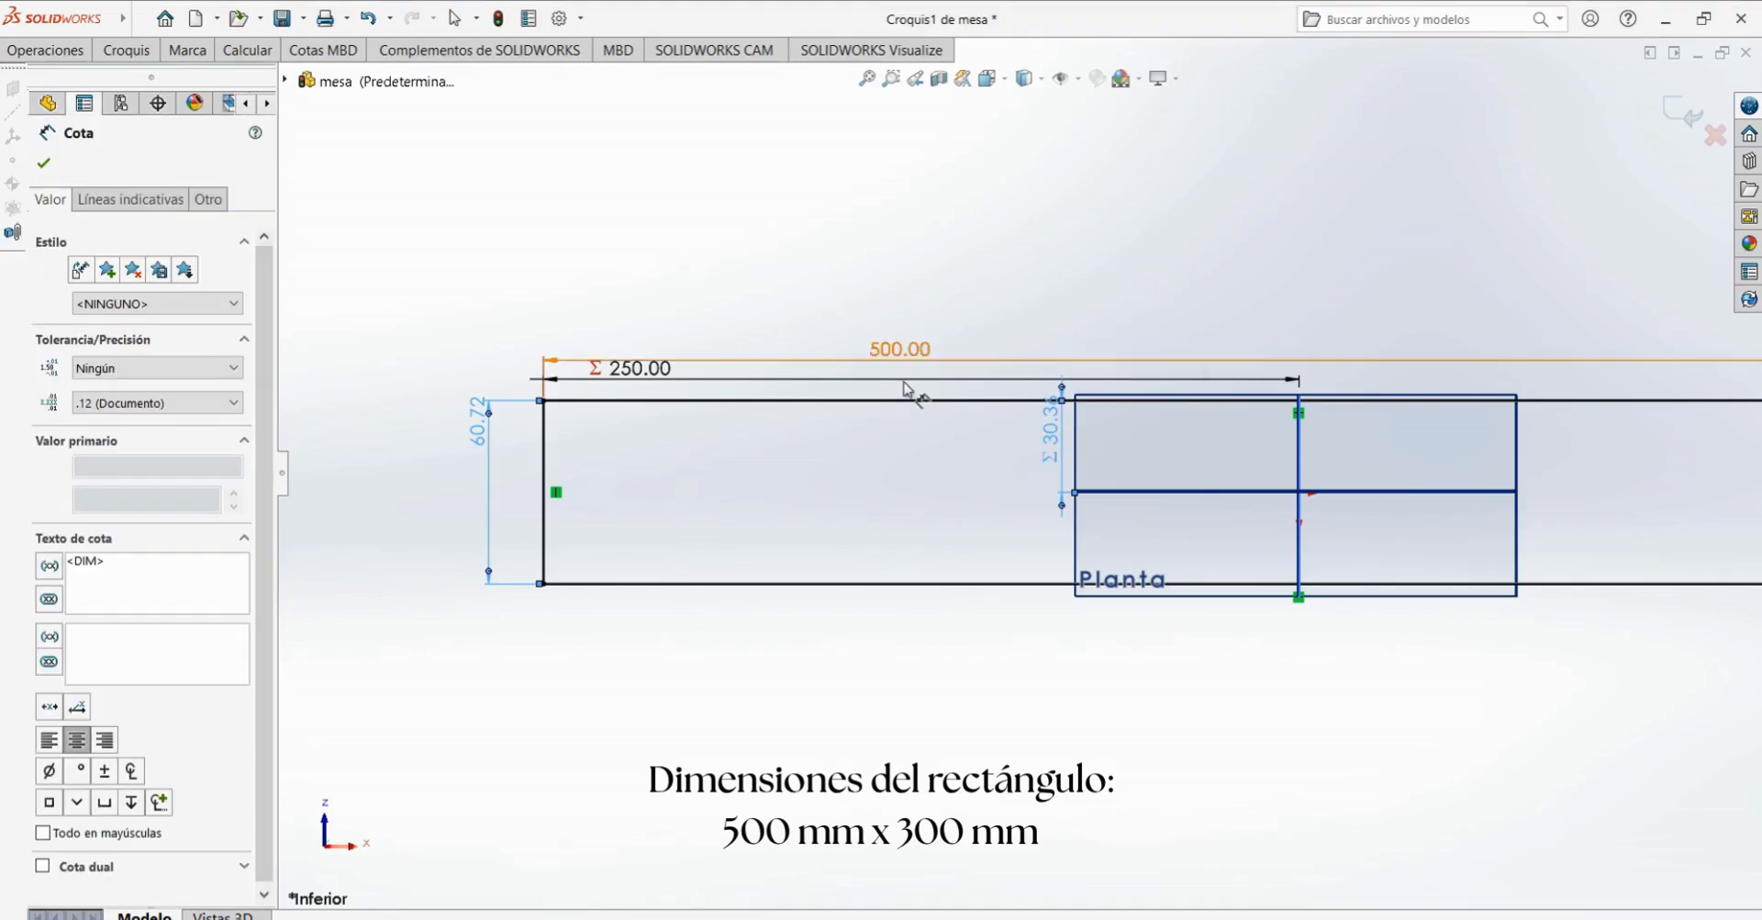
- Set the rectangle's overall height to 300 mm
scroll(684, 404, down, 4)
scroll(625, 442, up, 3)
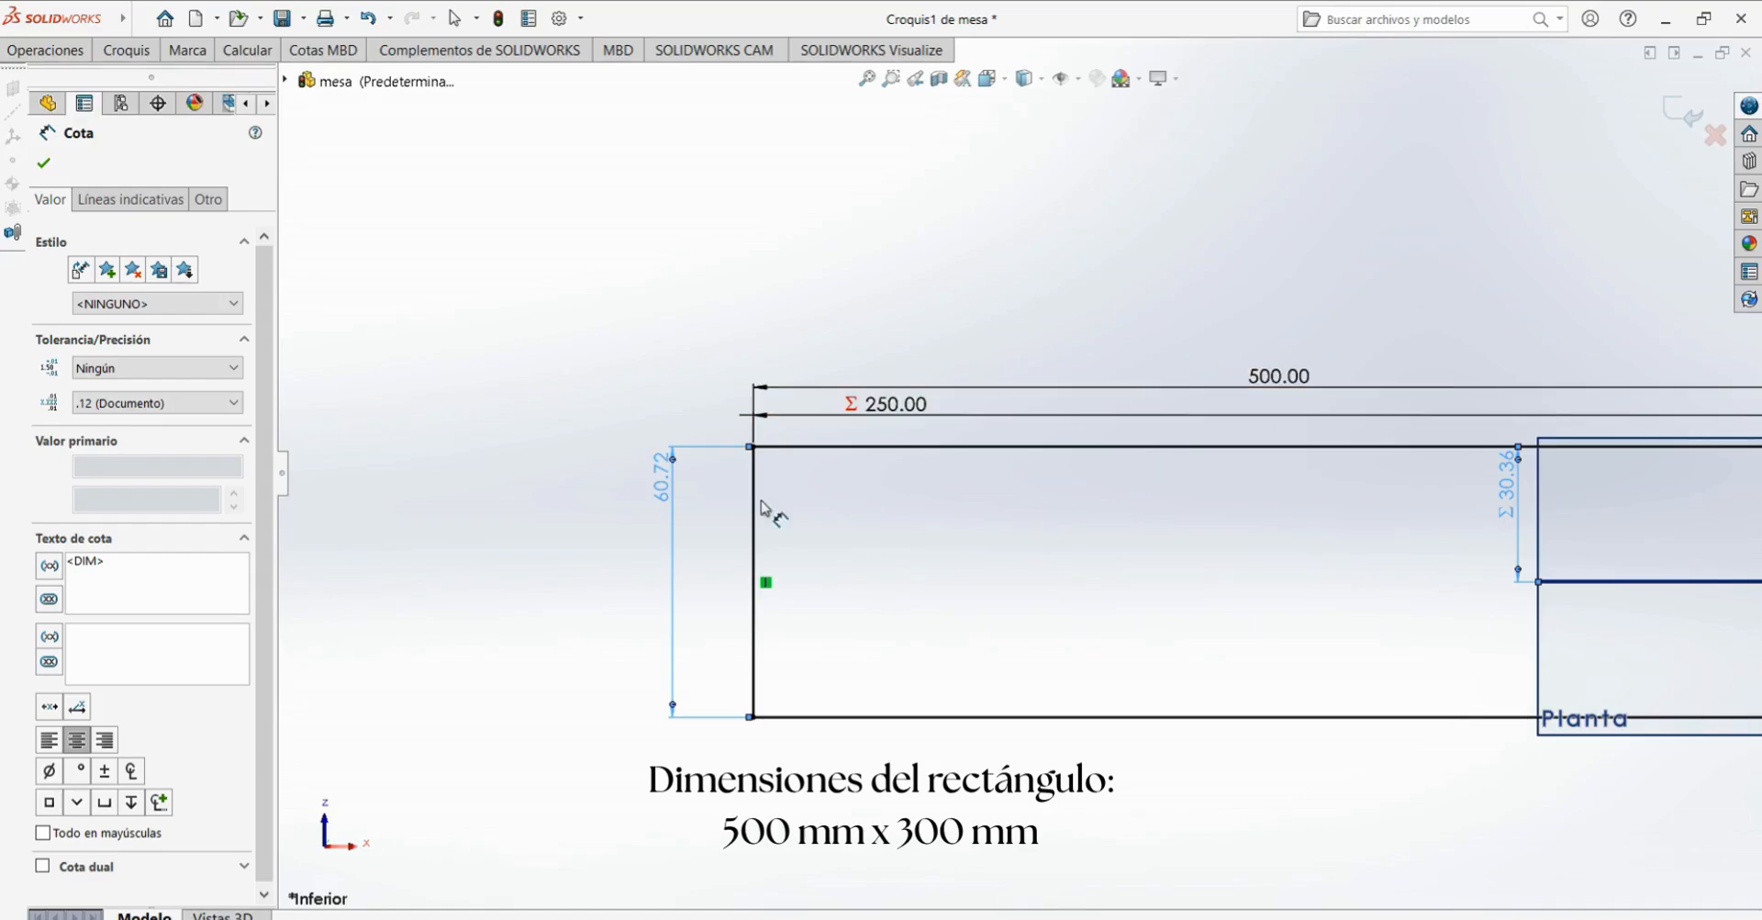
click(662, 491)
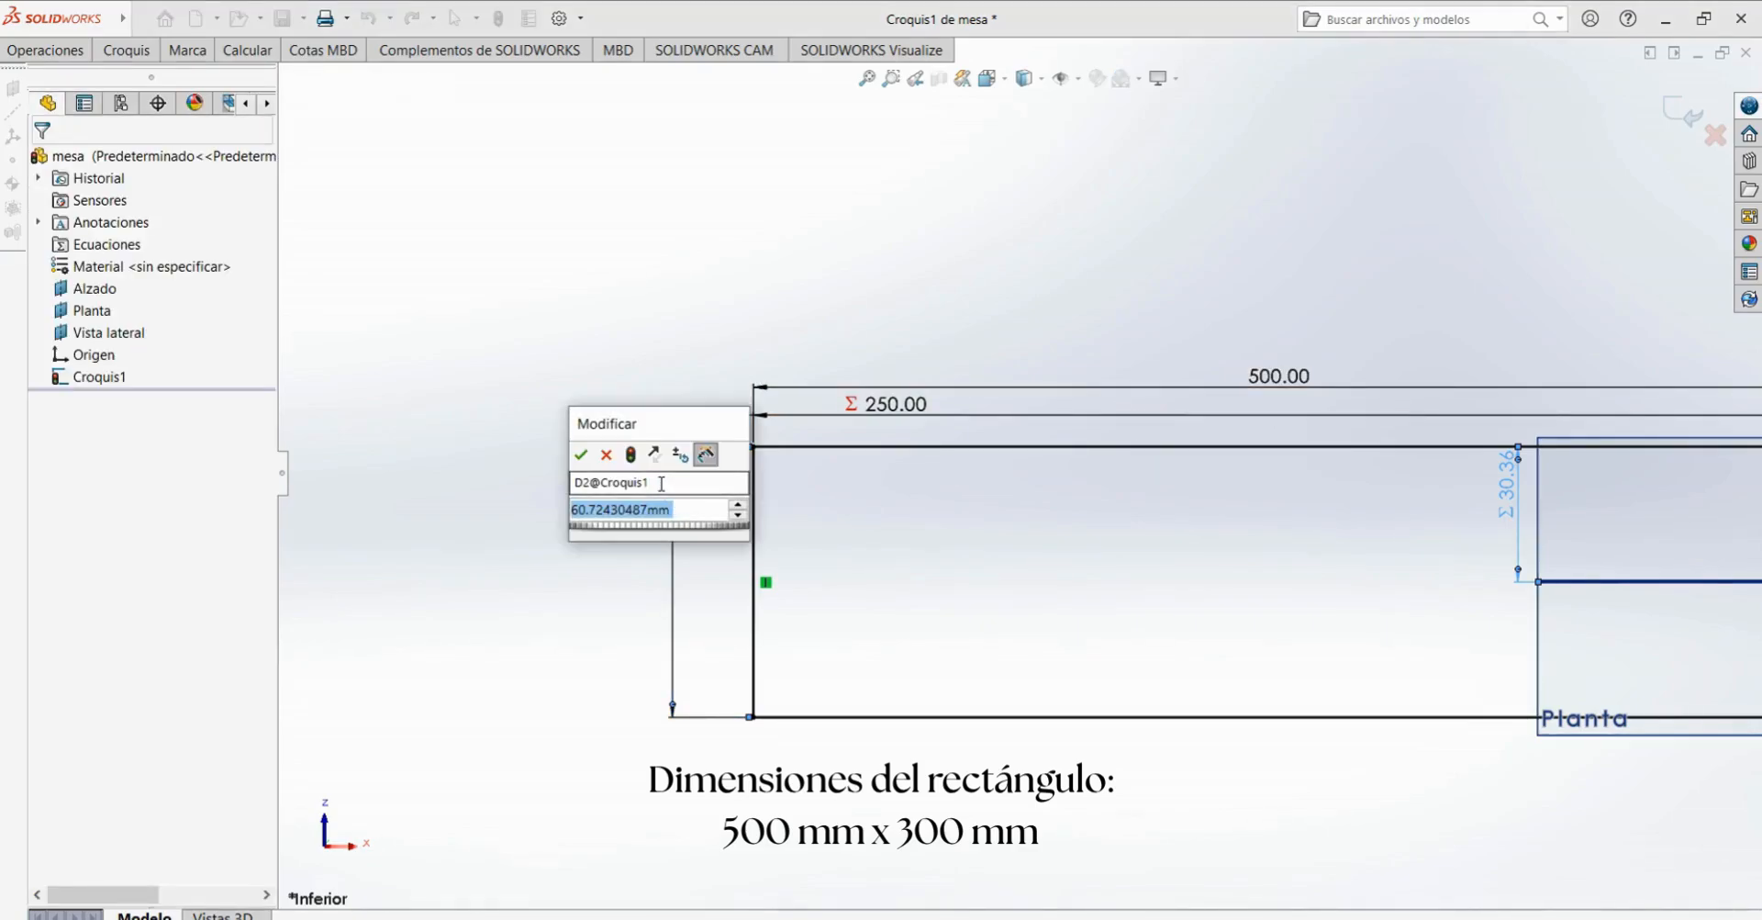
text(300)
key(Return)
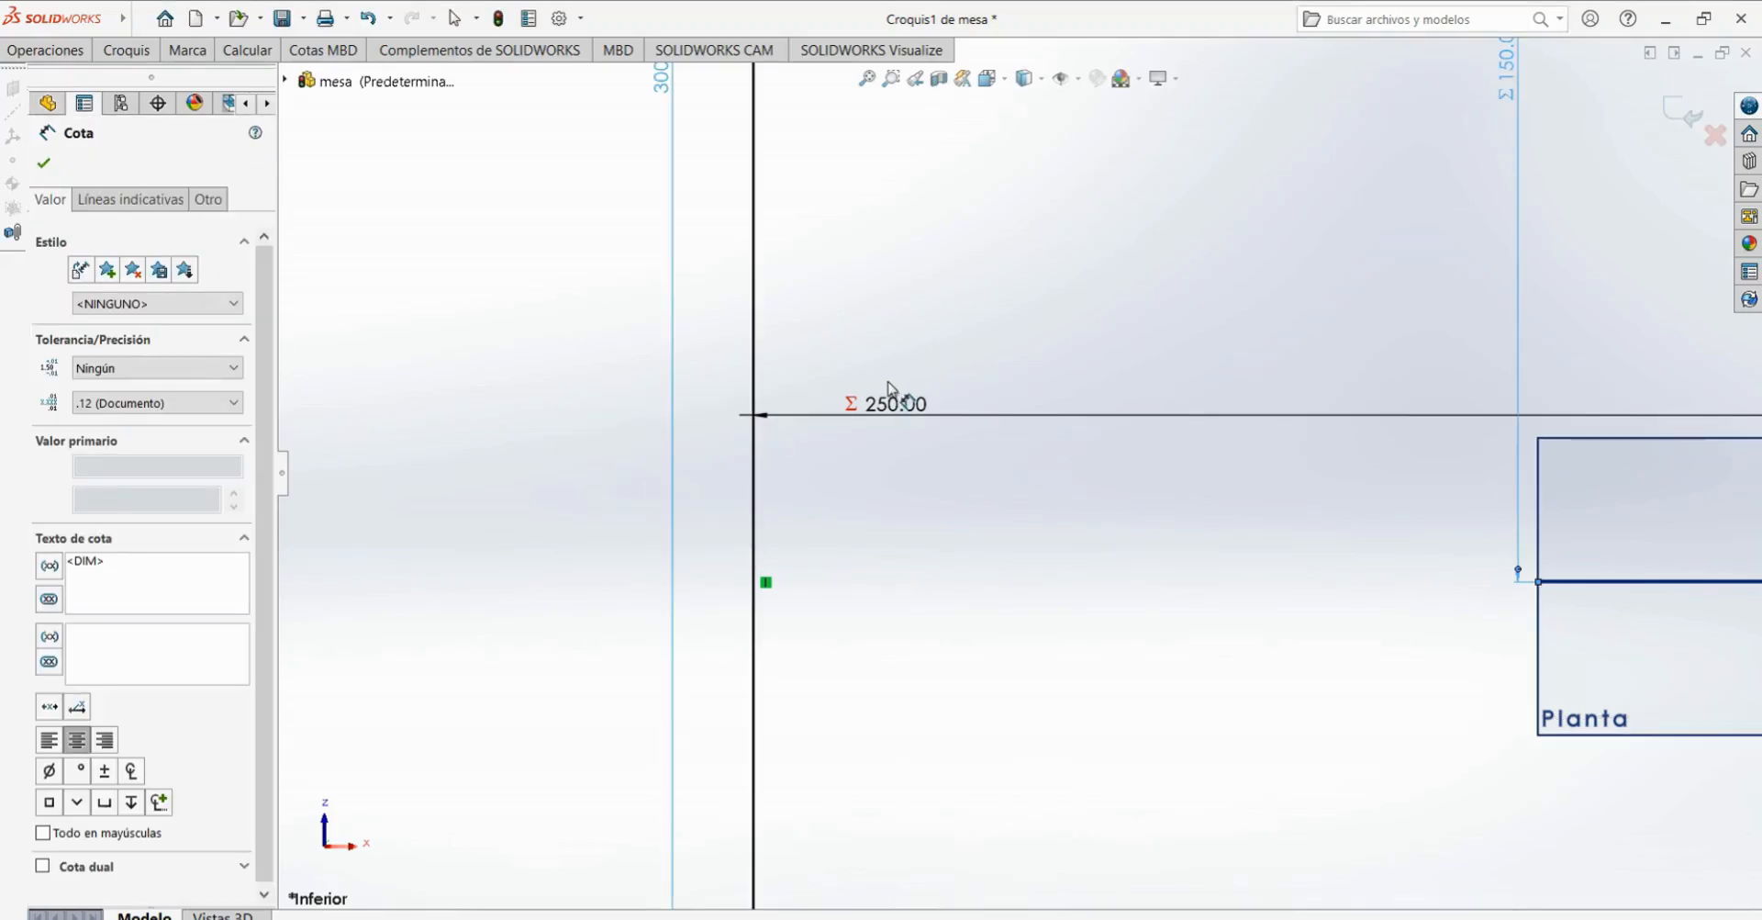
- Finish dimensioning the centred rectangle and exit the sketch
key(f)
scroll(1120, 464, up, 5)
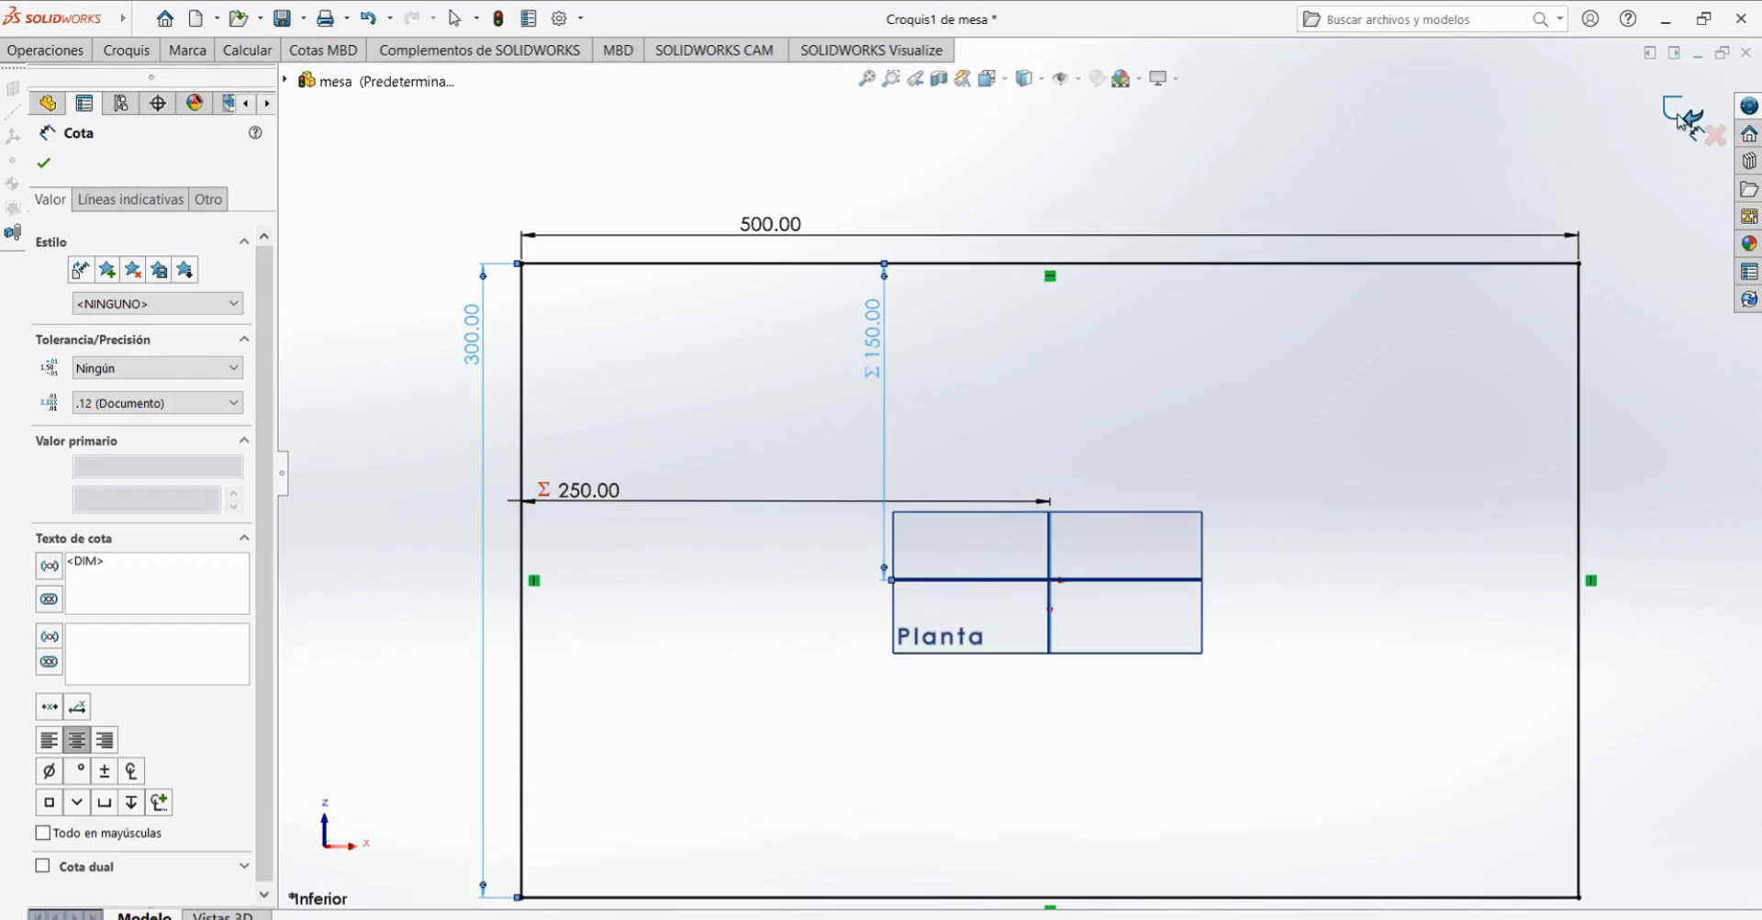
click(45, 166)
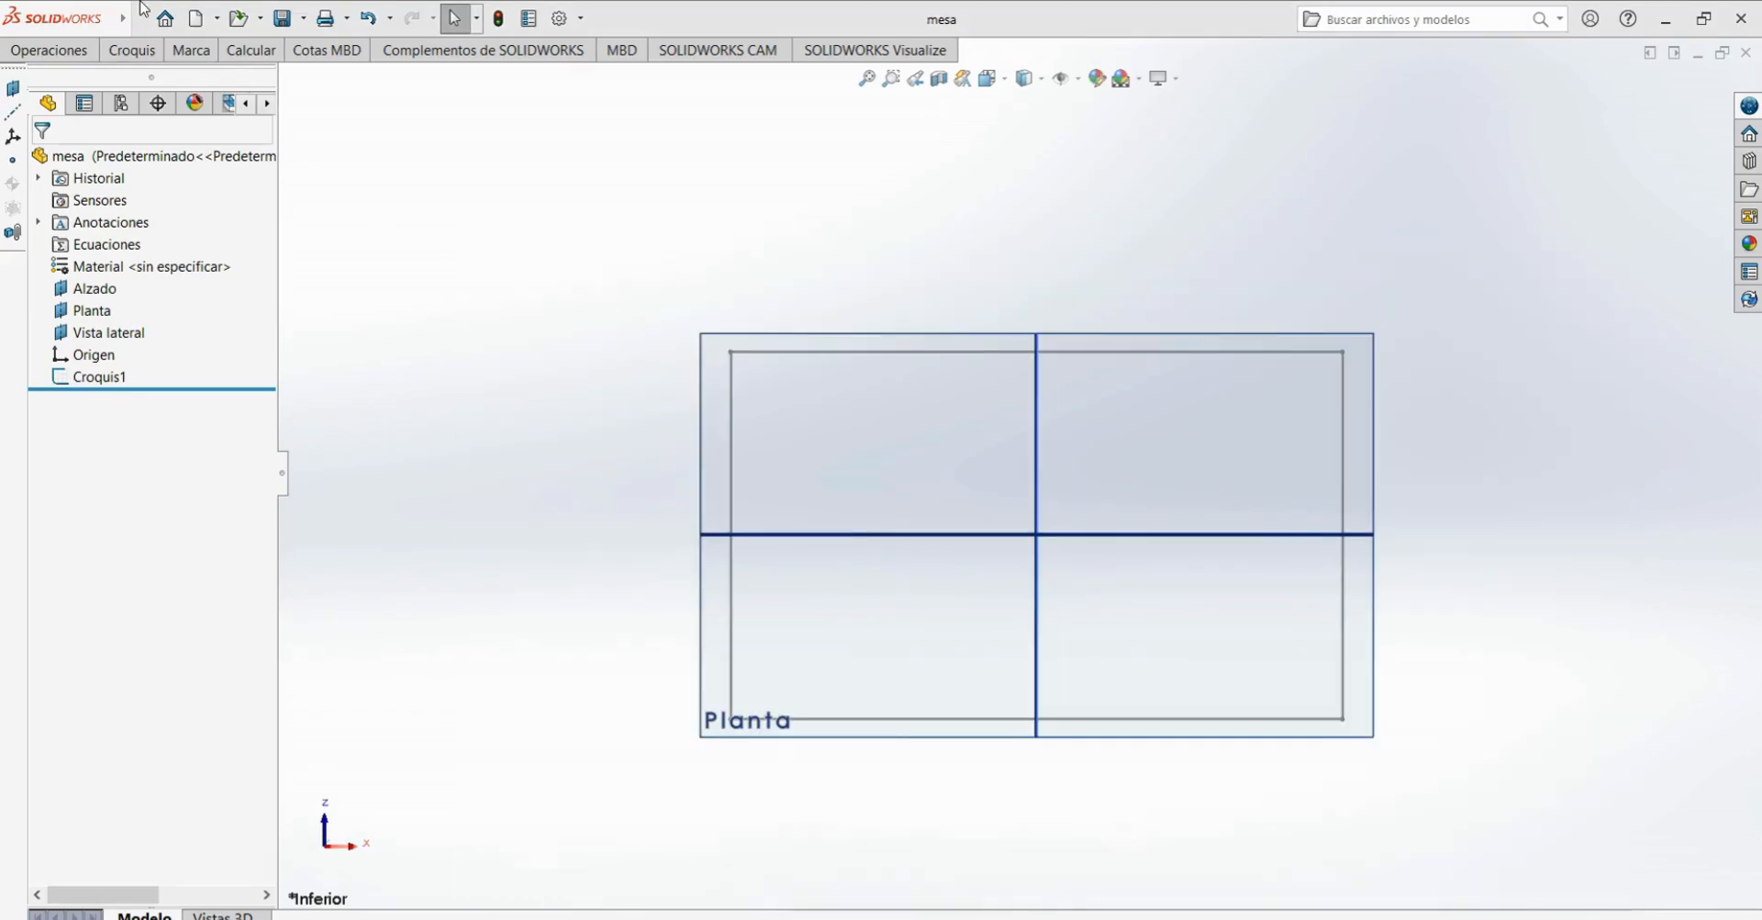
- Extrude the centred rectangle sketch as a boss to a depth of 5 mm
click(66, 55)
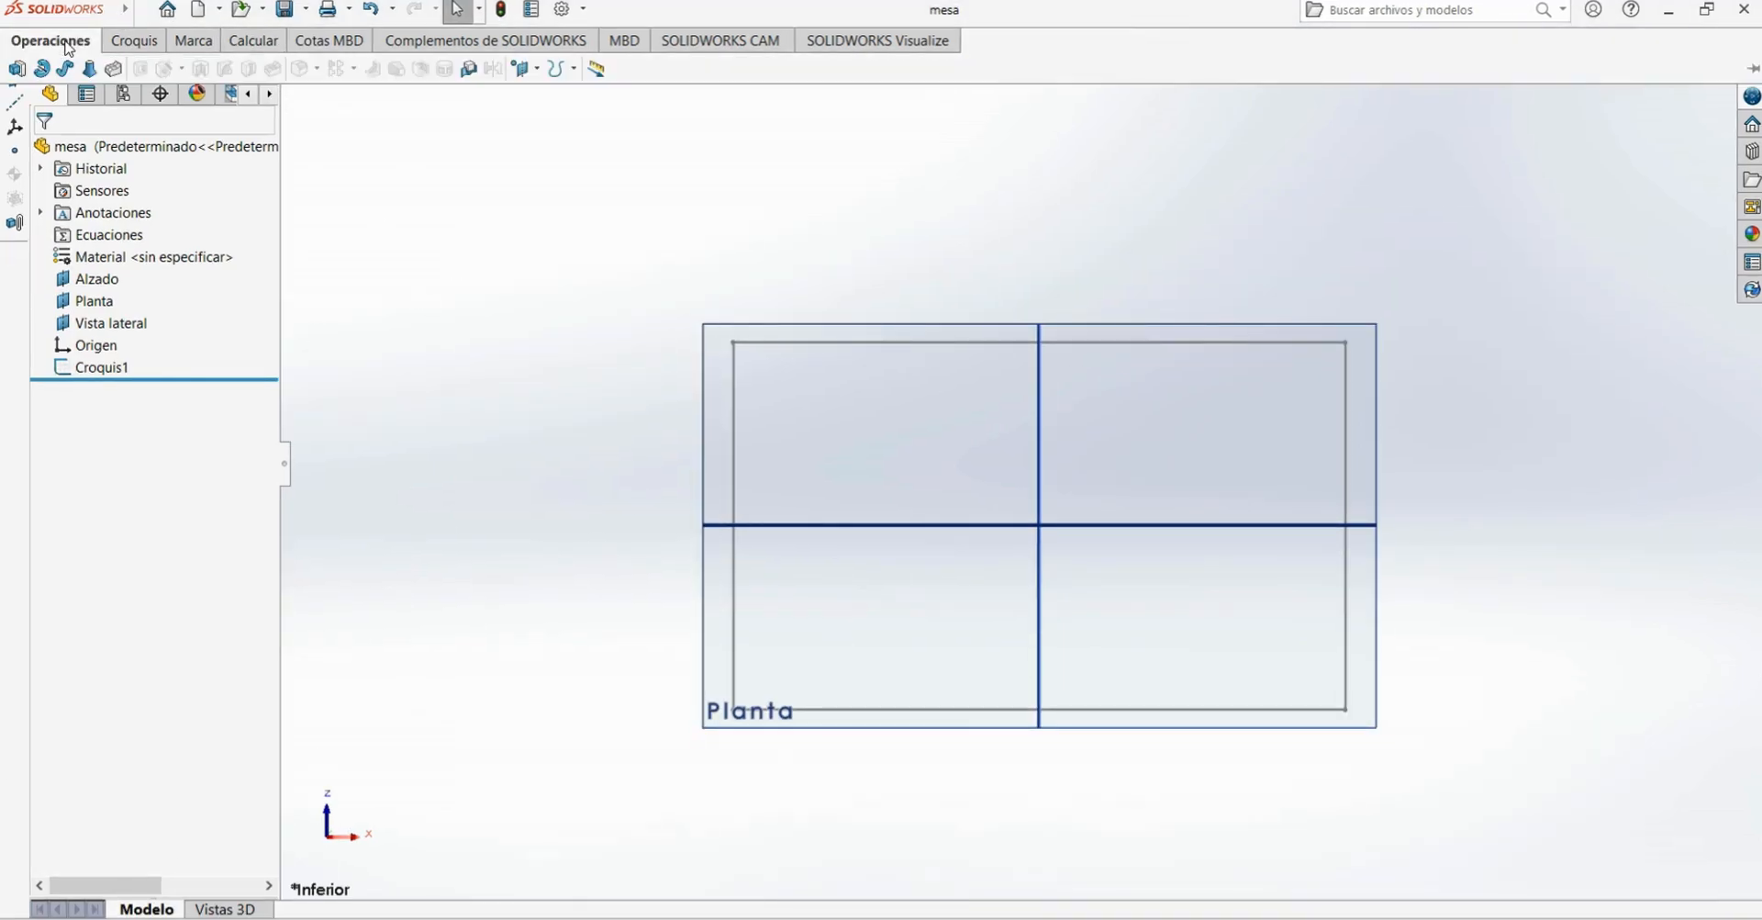
click(18, 70)
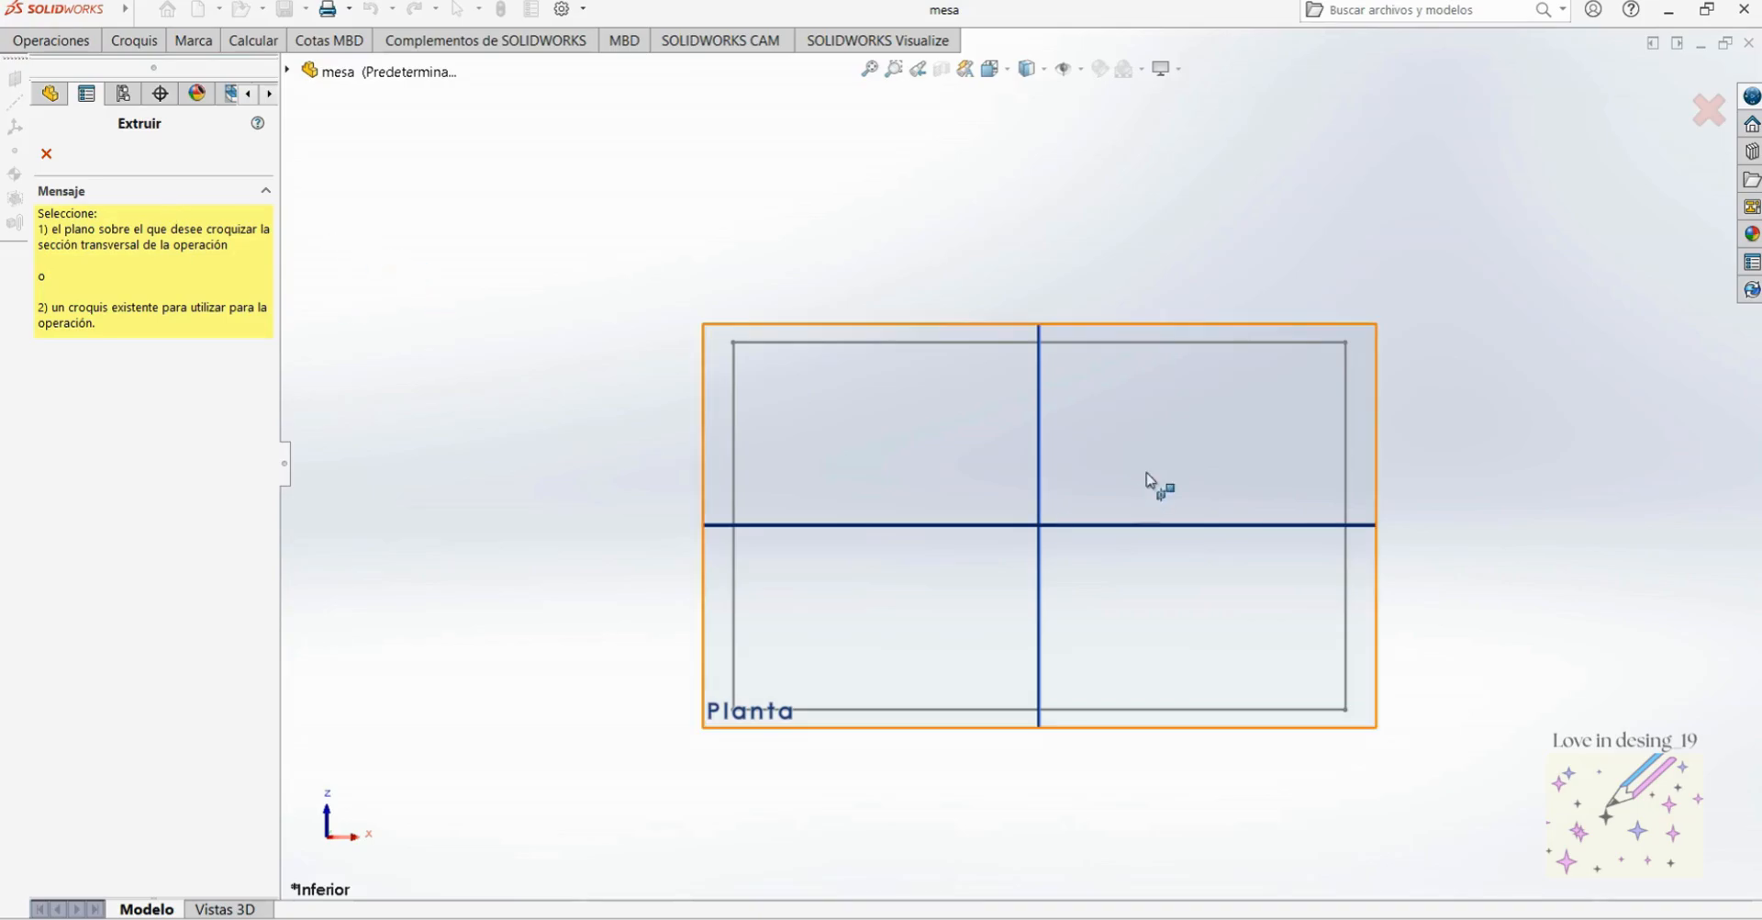
click(931, 344)
click(931, 343)
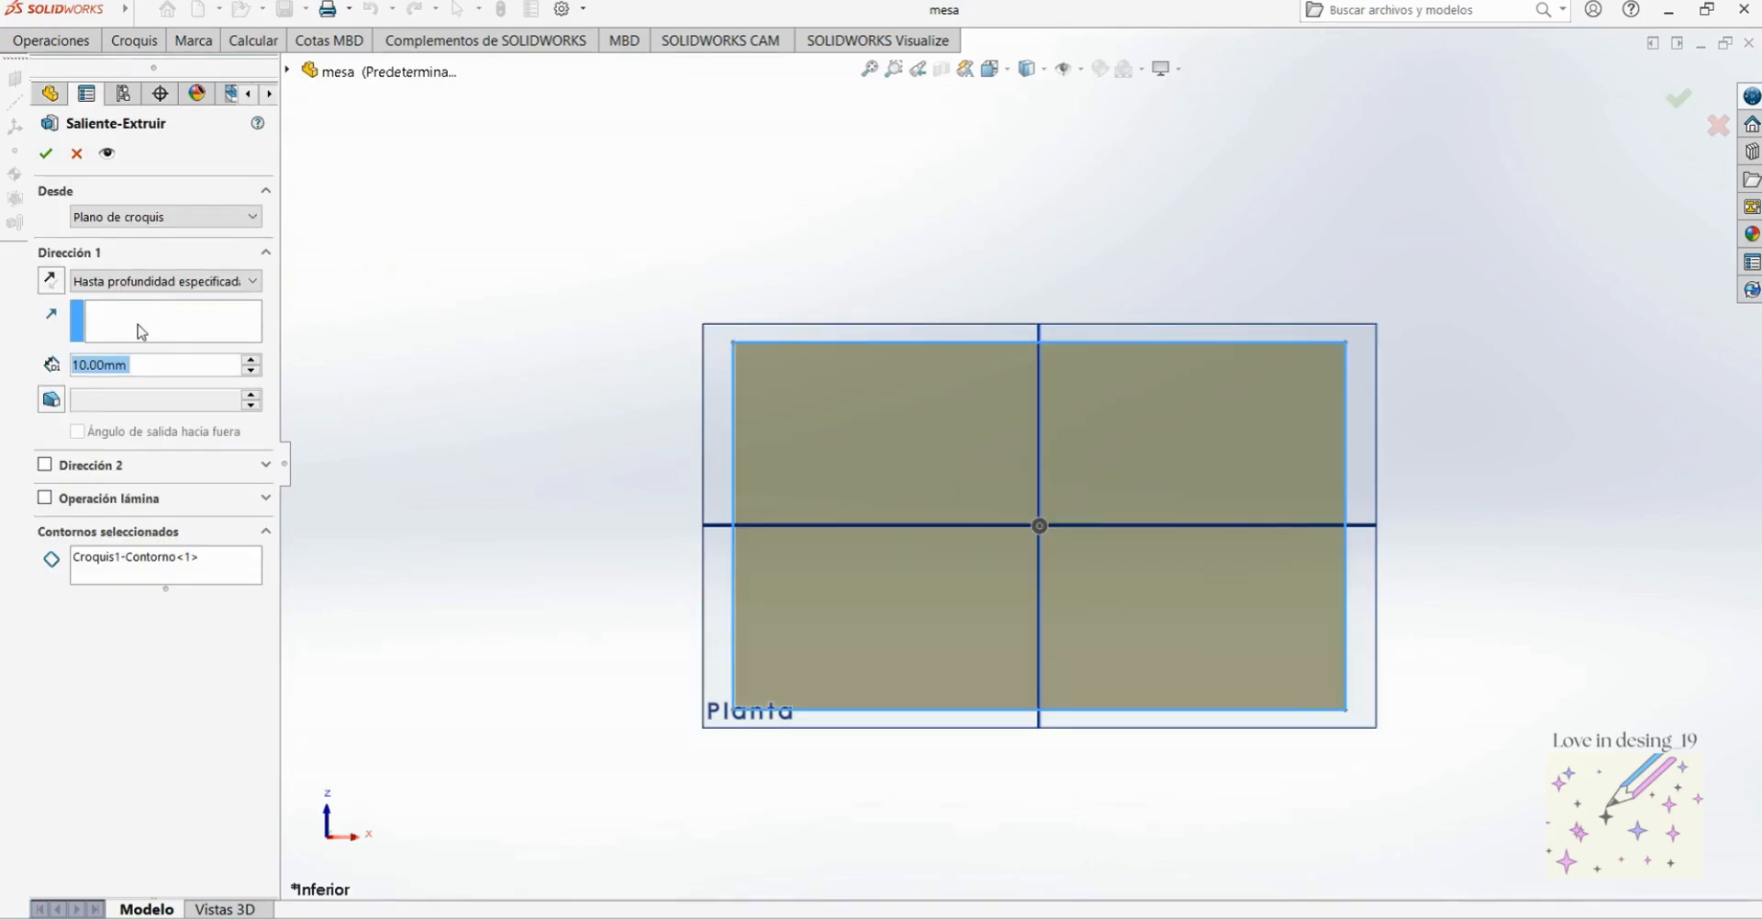
text(5)
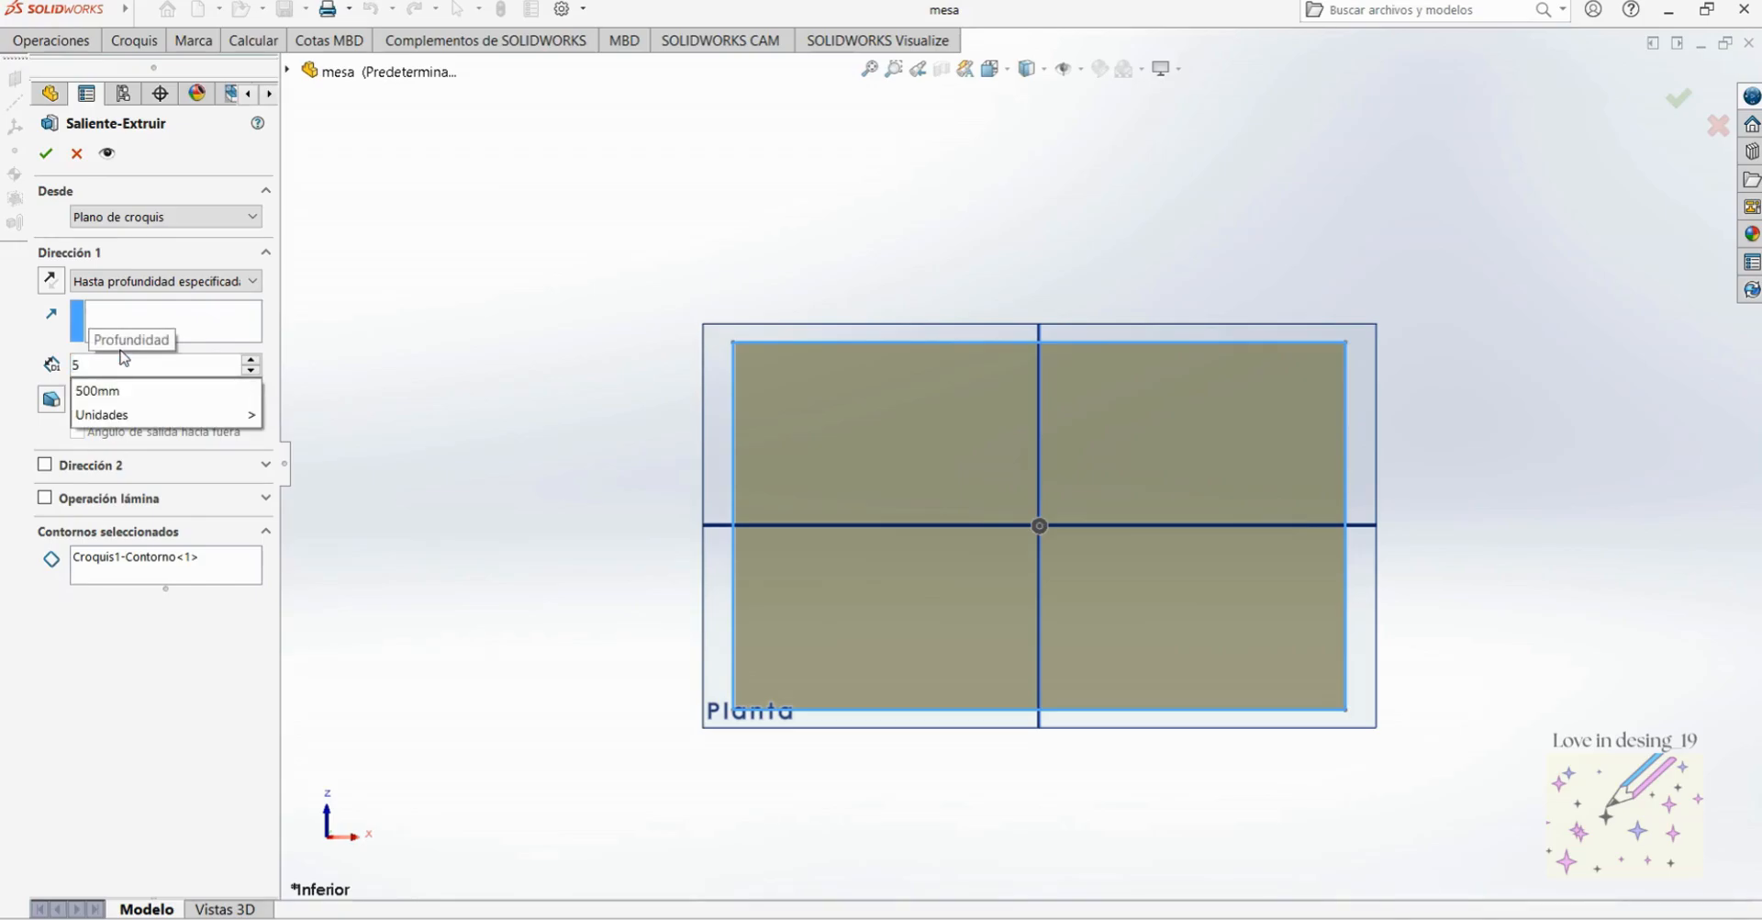
click(46, 163)
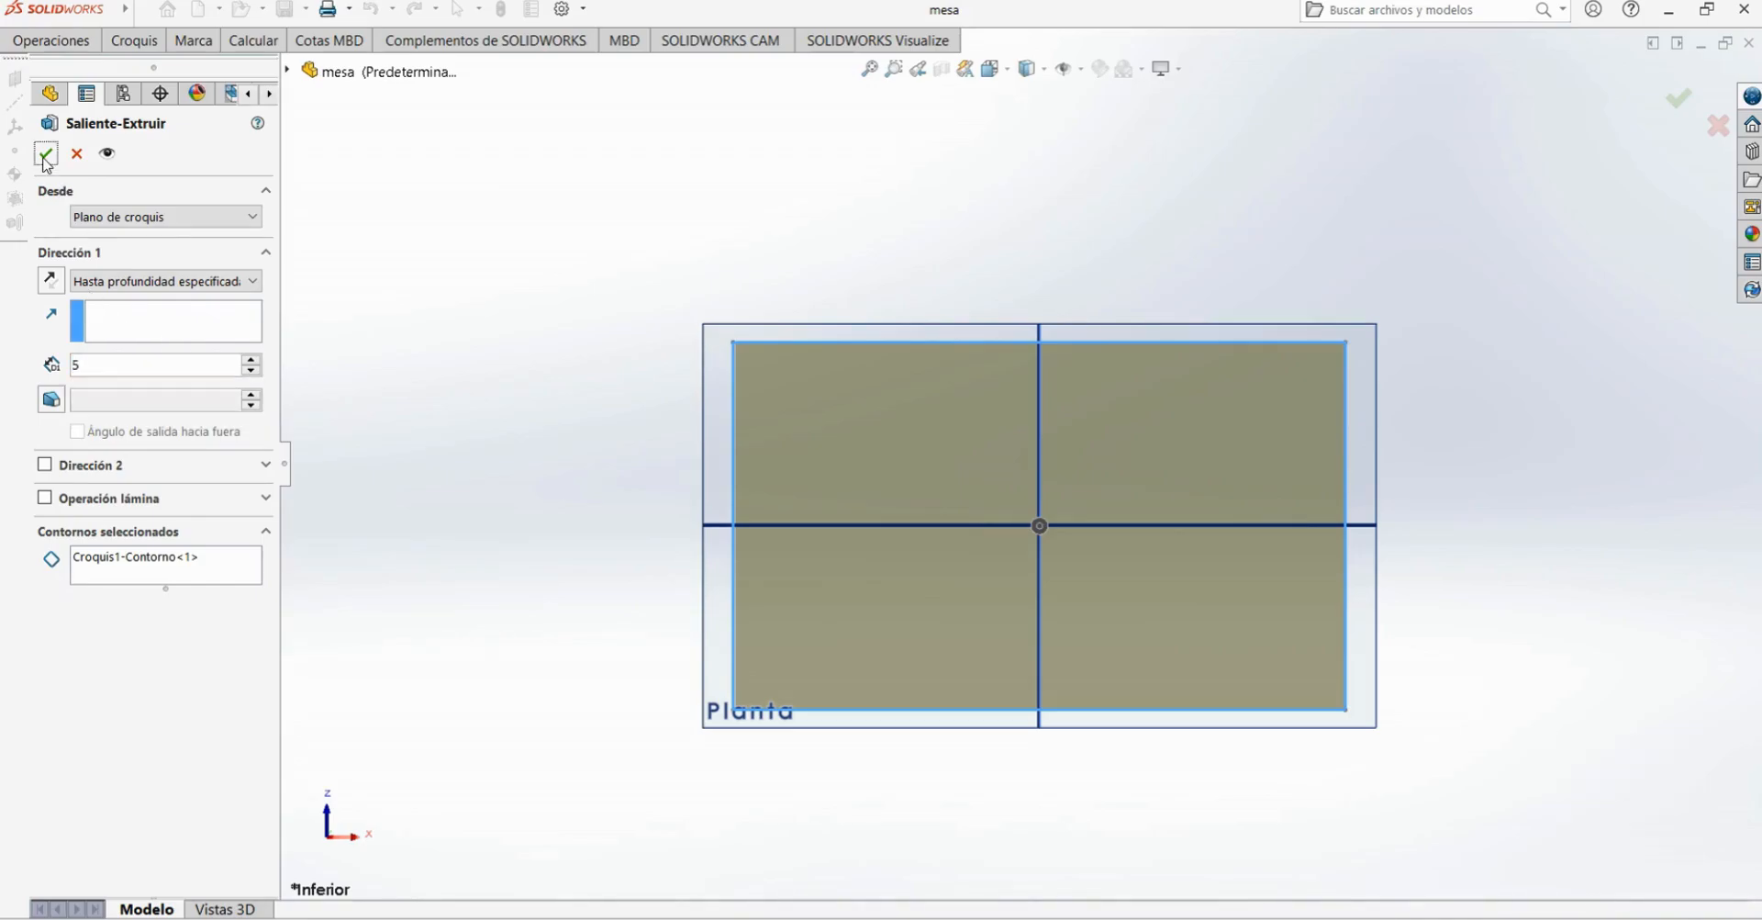
click(45, 163)
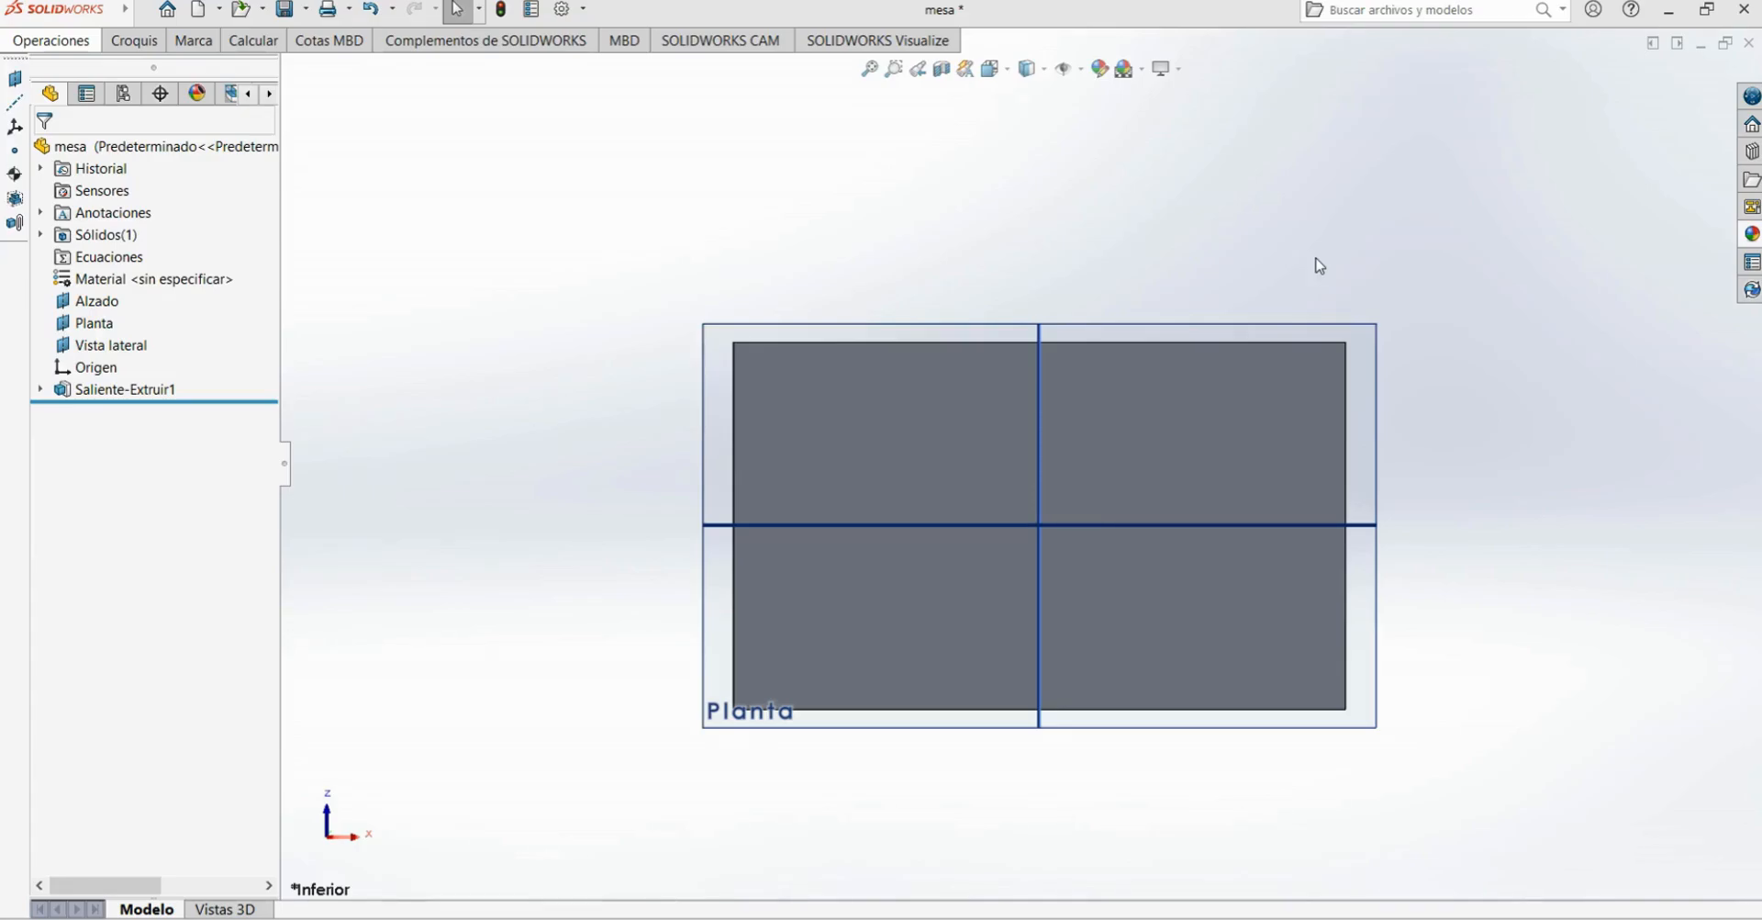
- Open the appearance library and expand the Madera category under Orgánico
click(1752, 234)
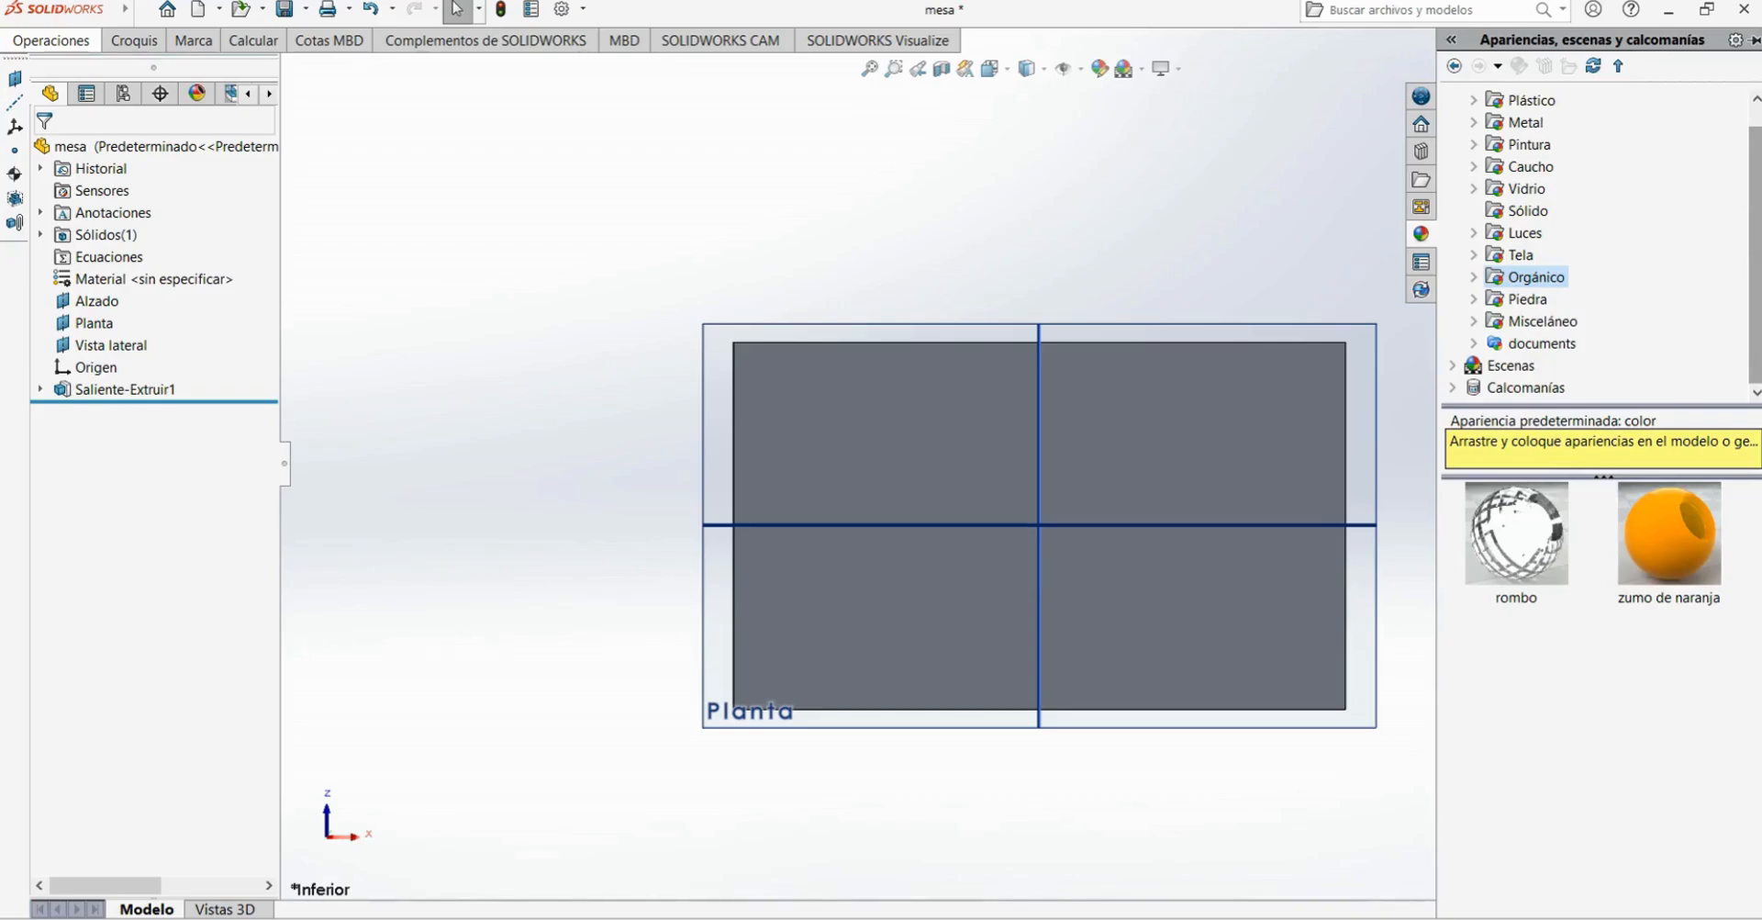
click(1498, 279)
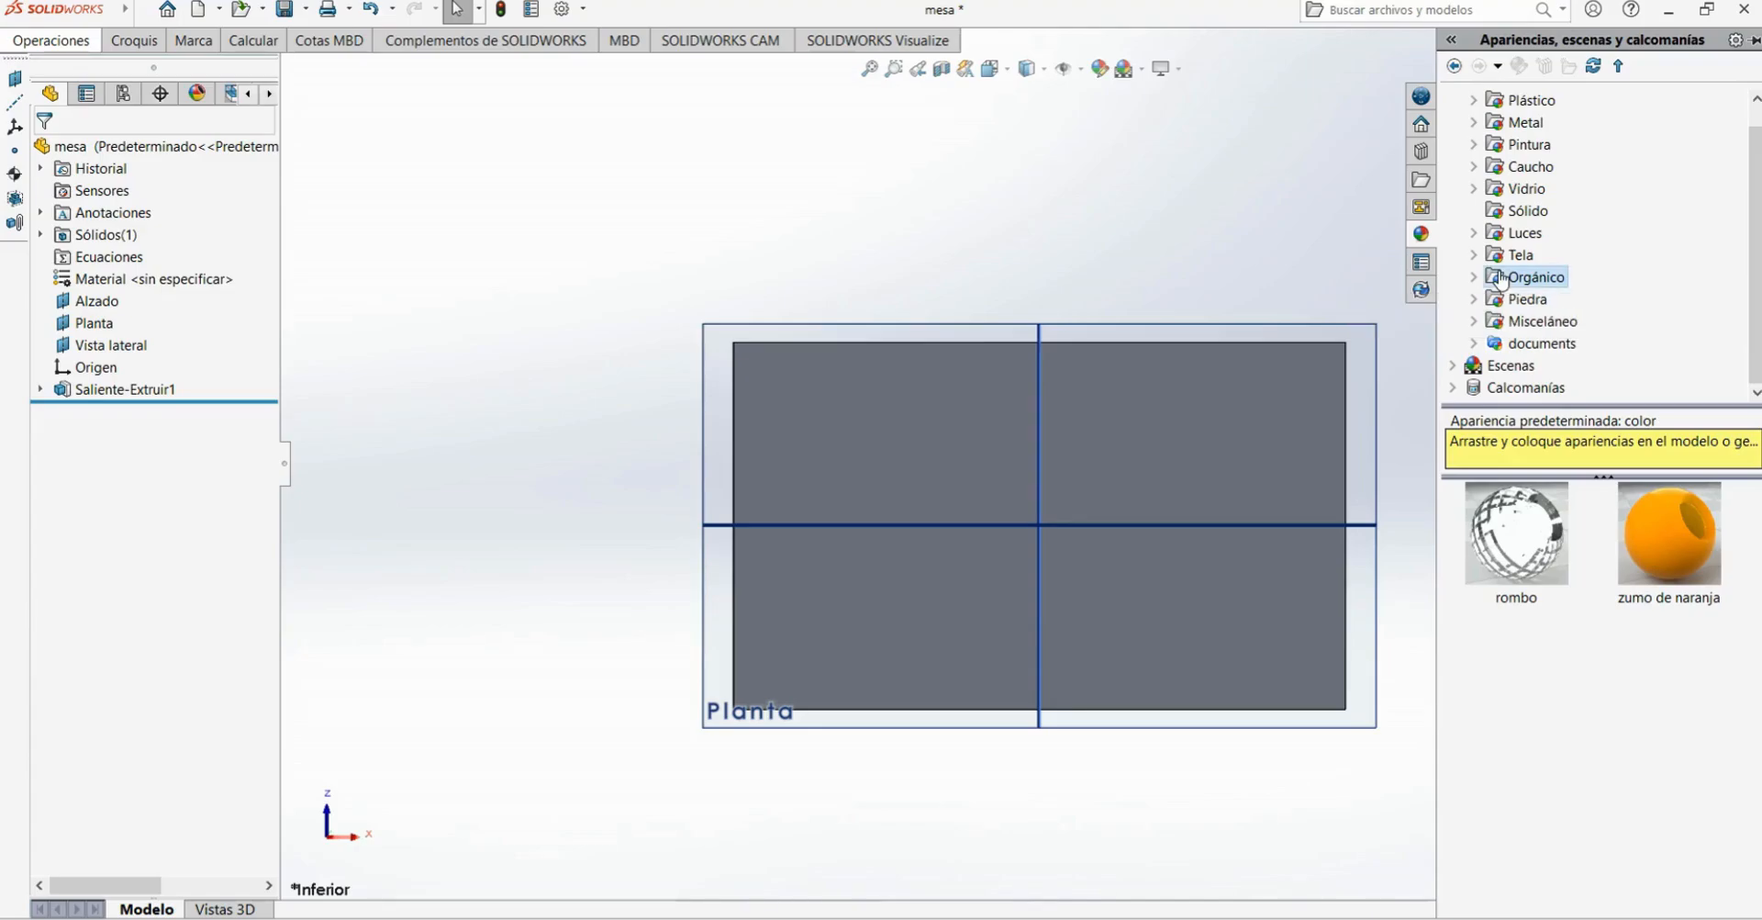
click(1474, 277)
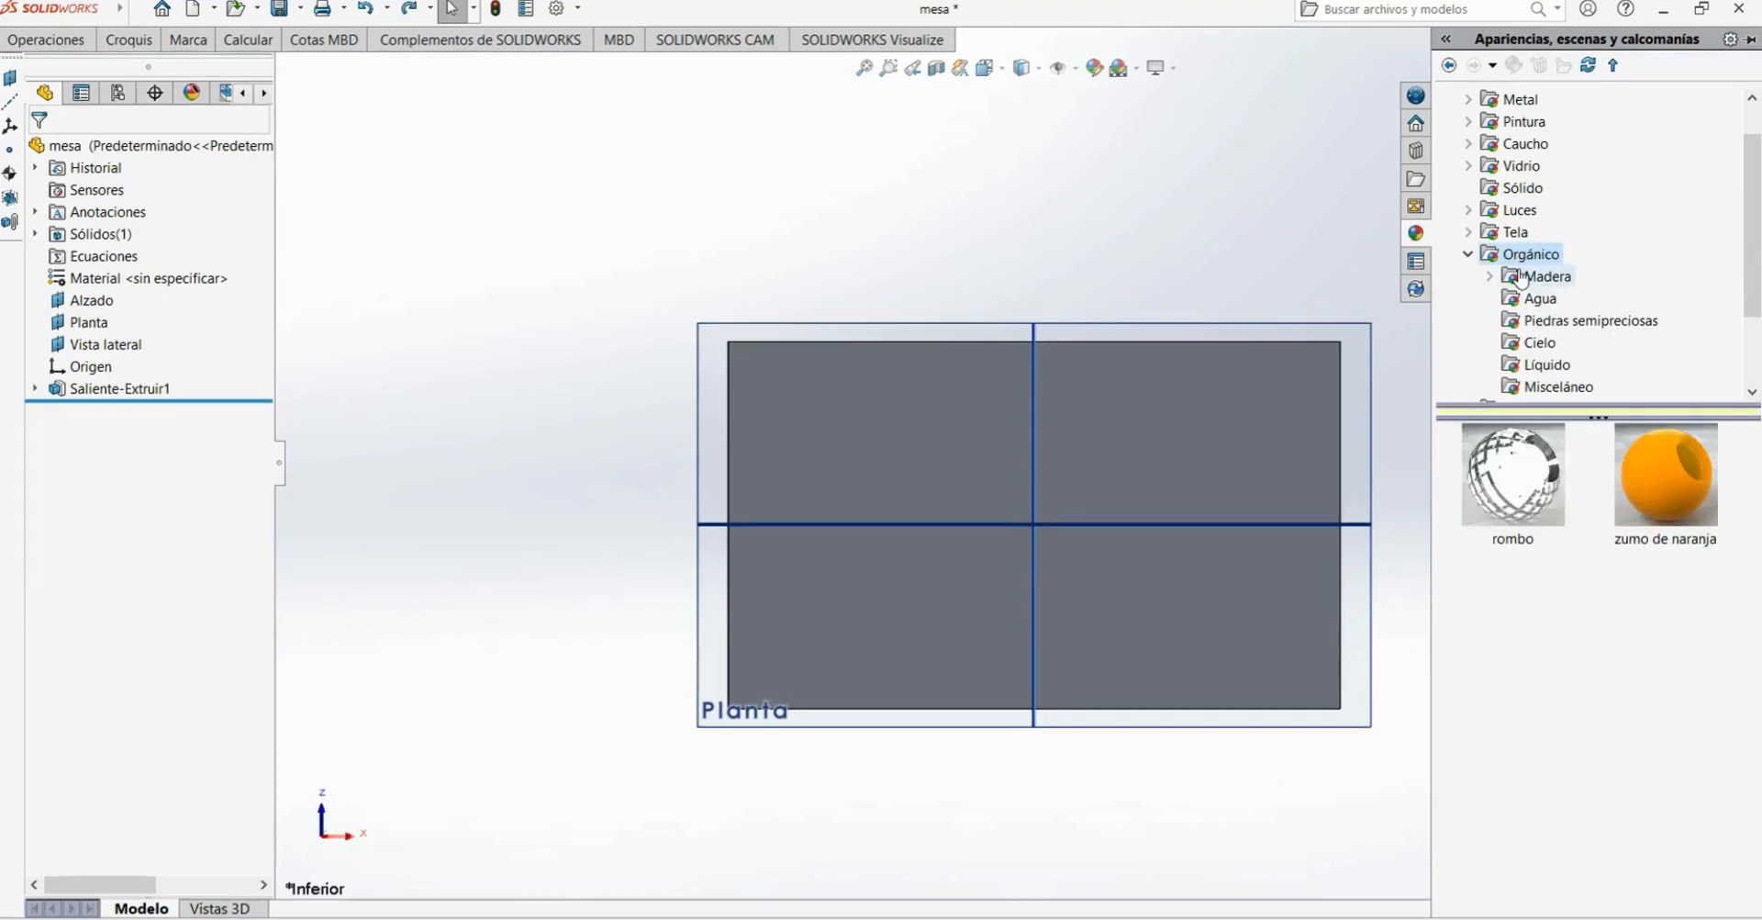
click(1526, 278)
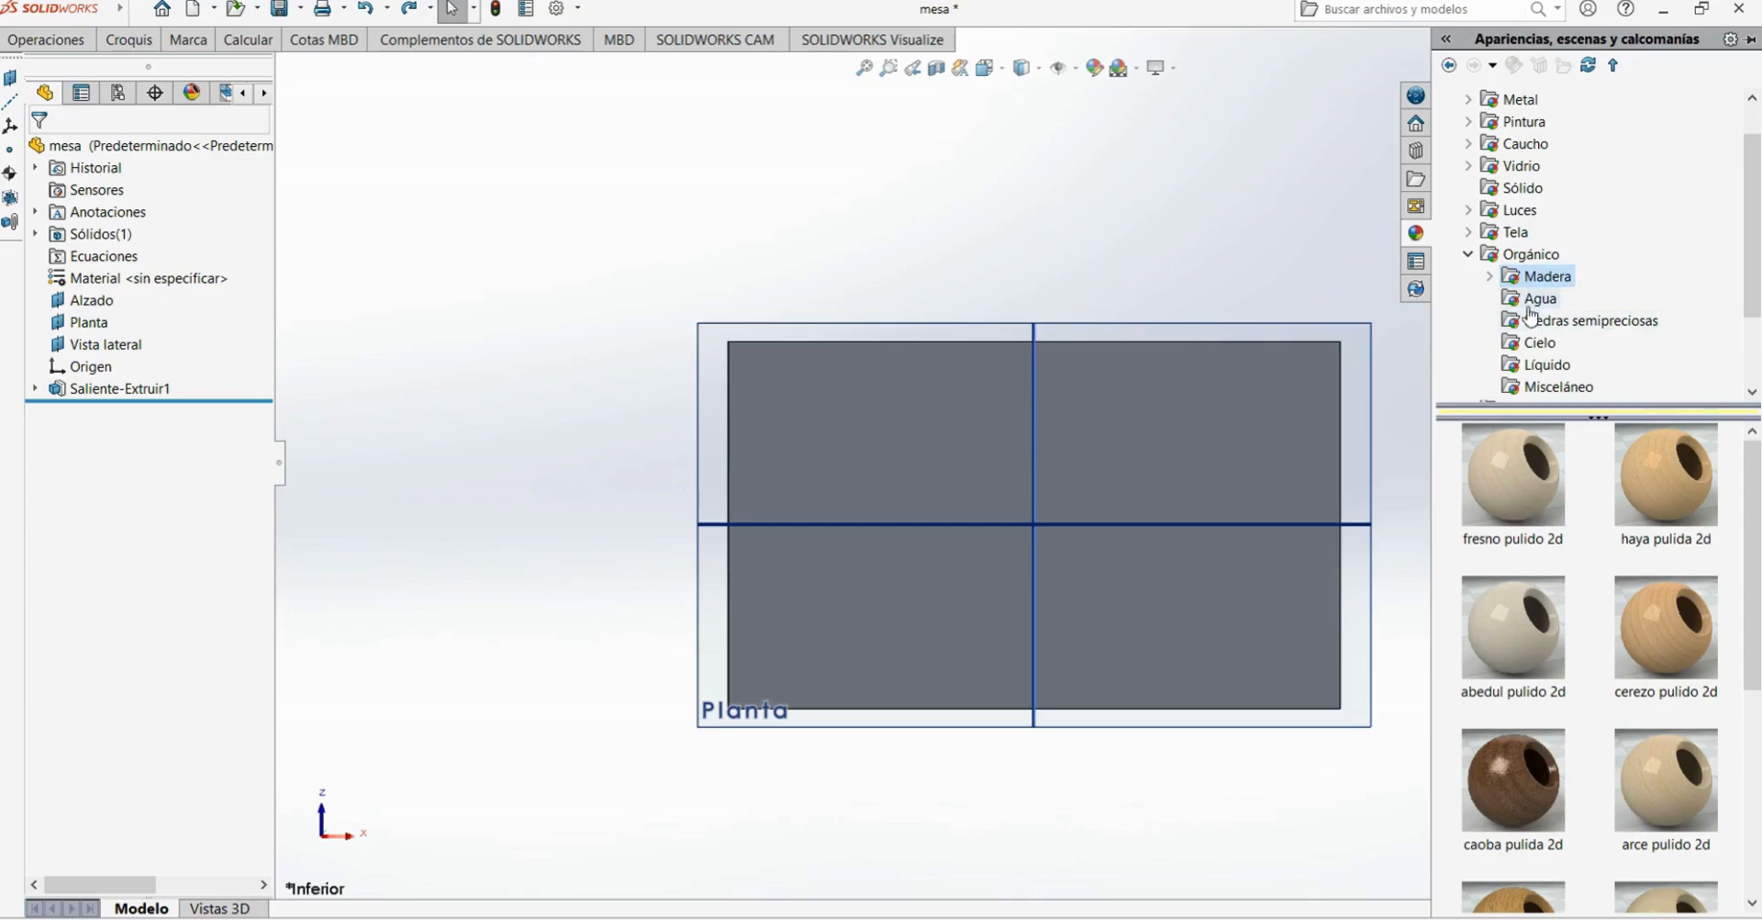
click(1491, 278)
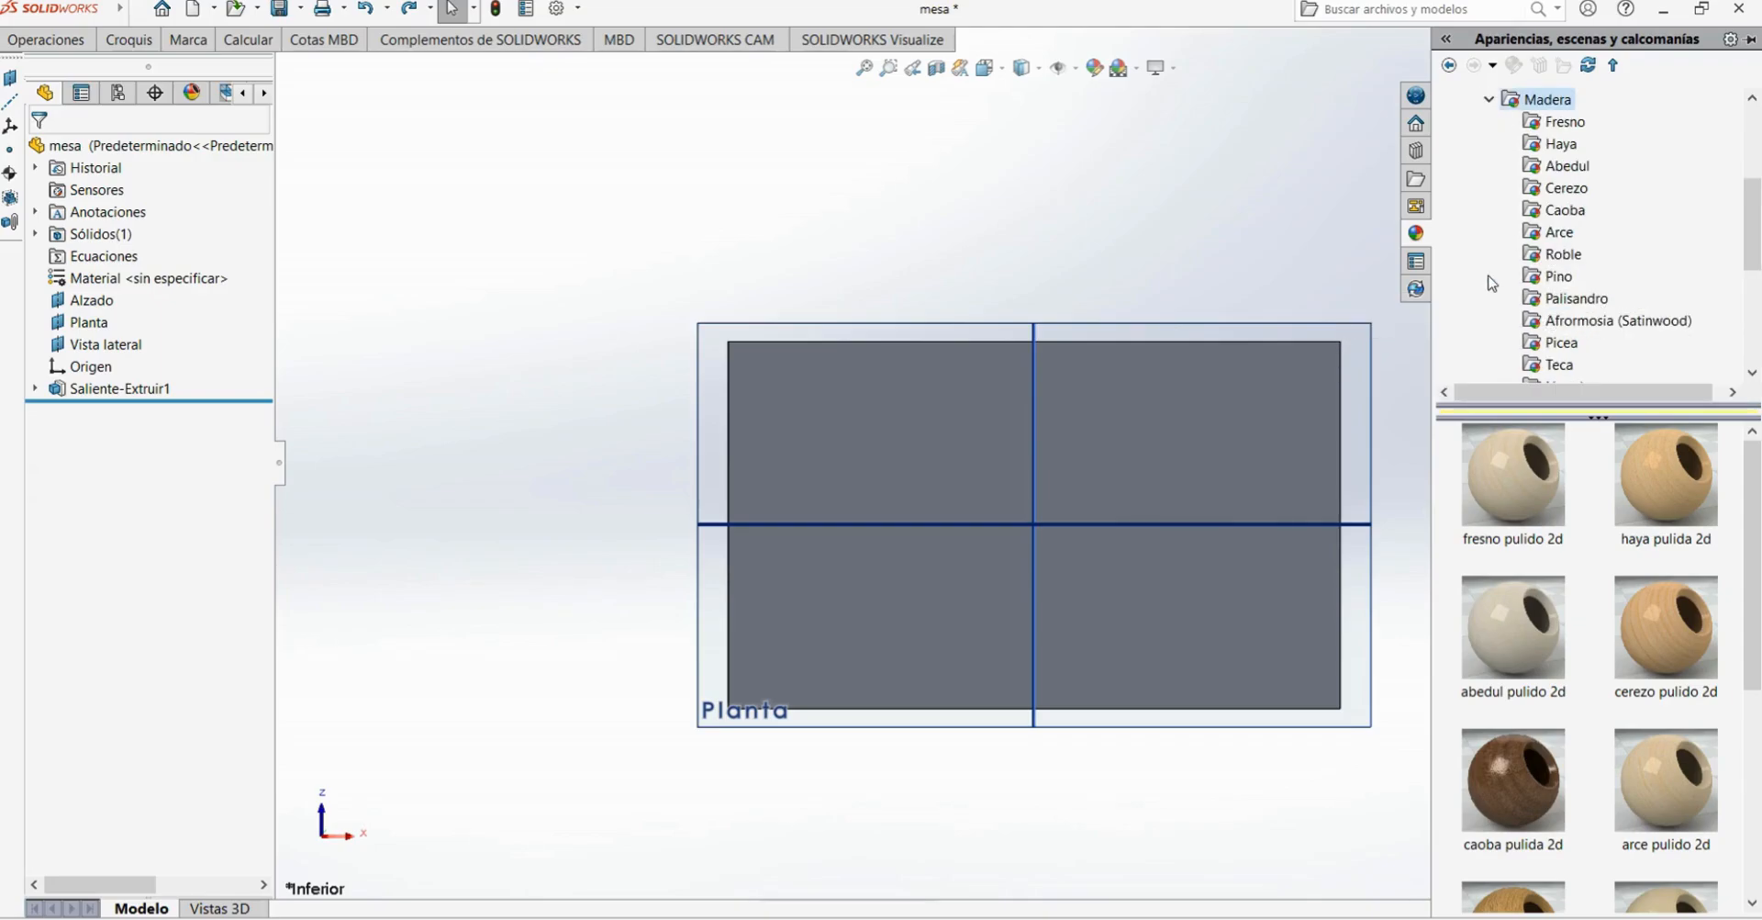
- Browse the wood types and apply the Abedul appearance "abedul americano no terminado" to the tabletop
click(1562, 124)
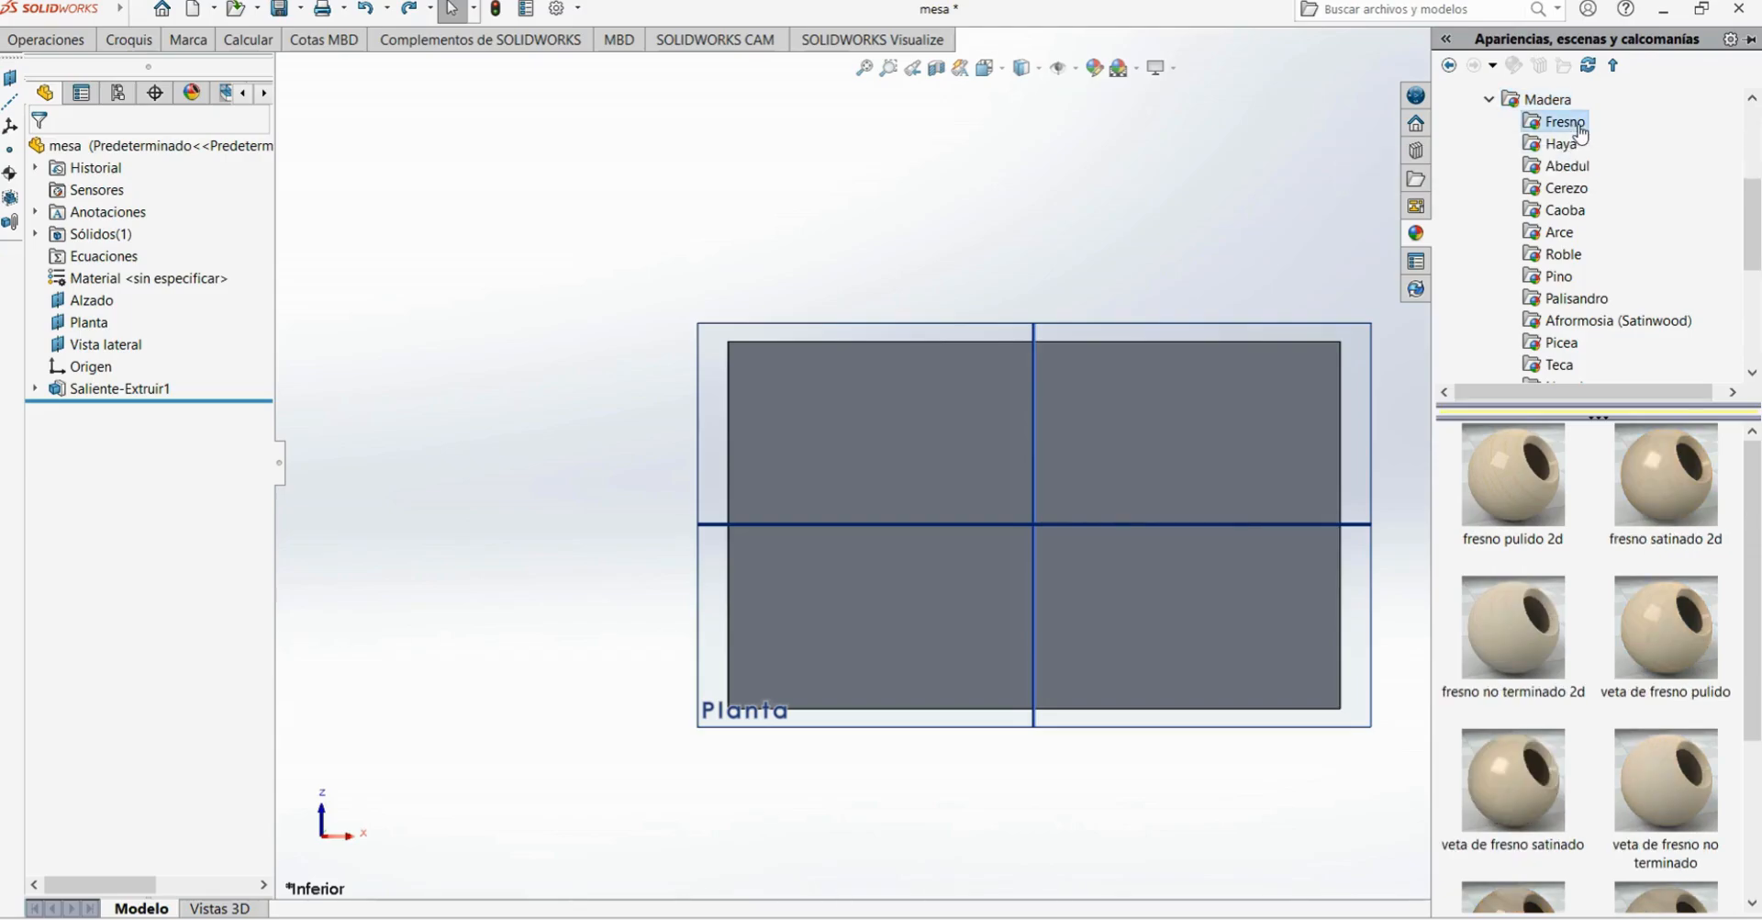
click(1564, 148)
click(1563, 166)
click(1563, 187)
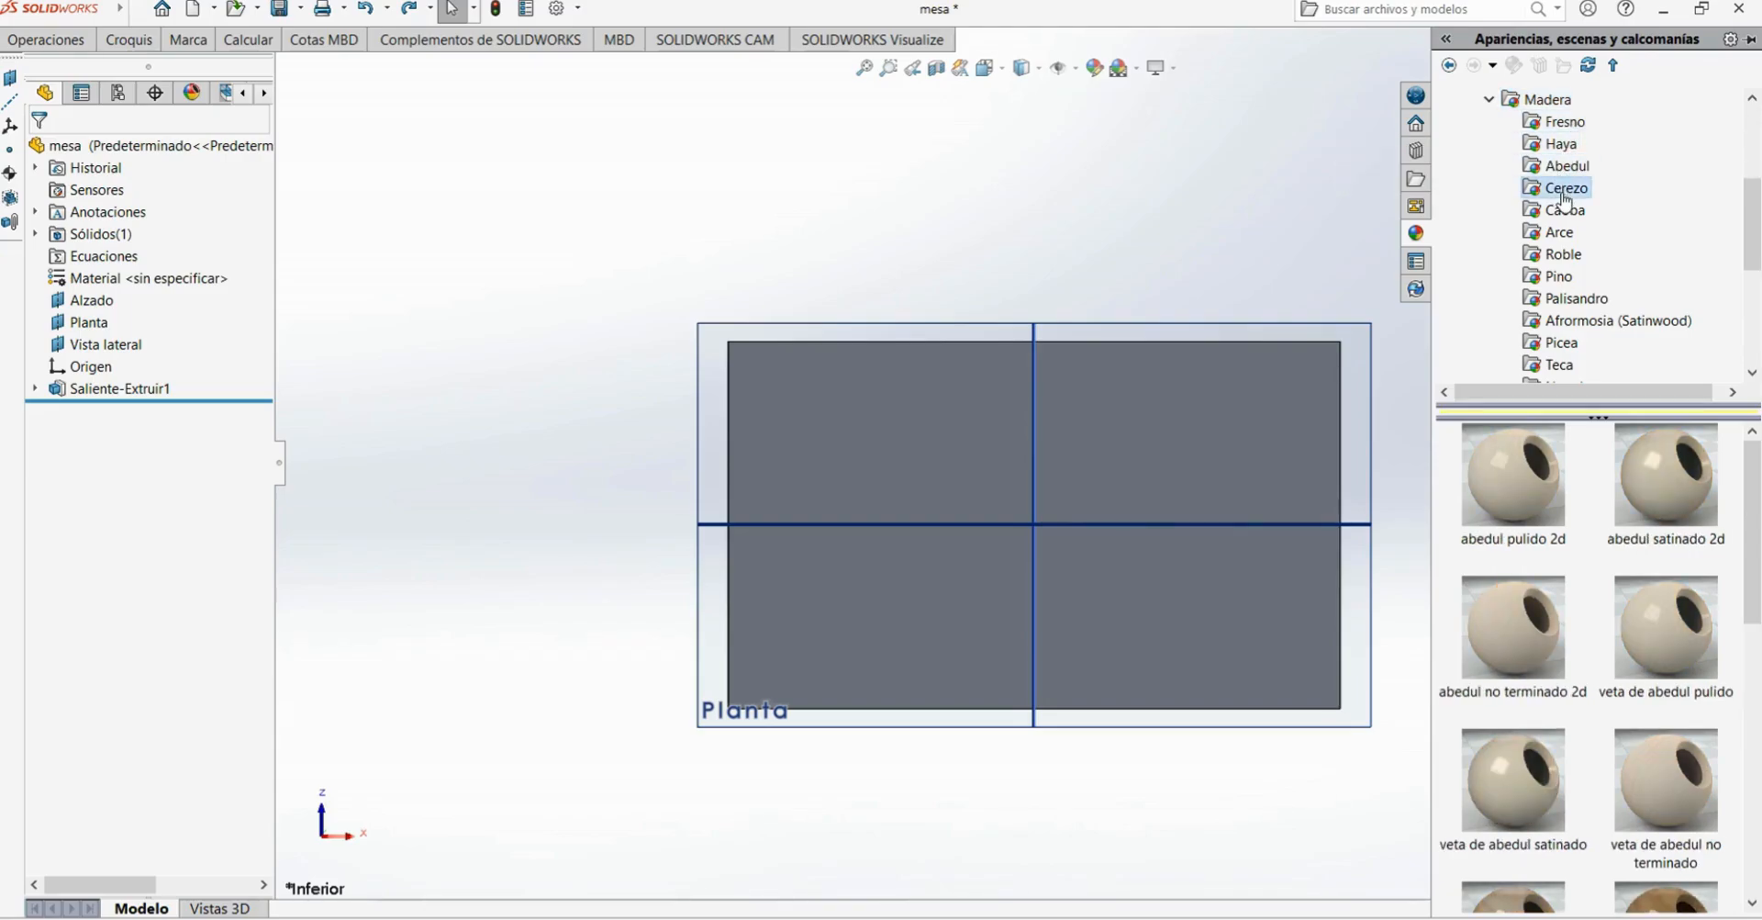
click(1563, 166)
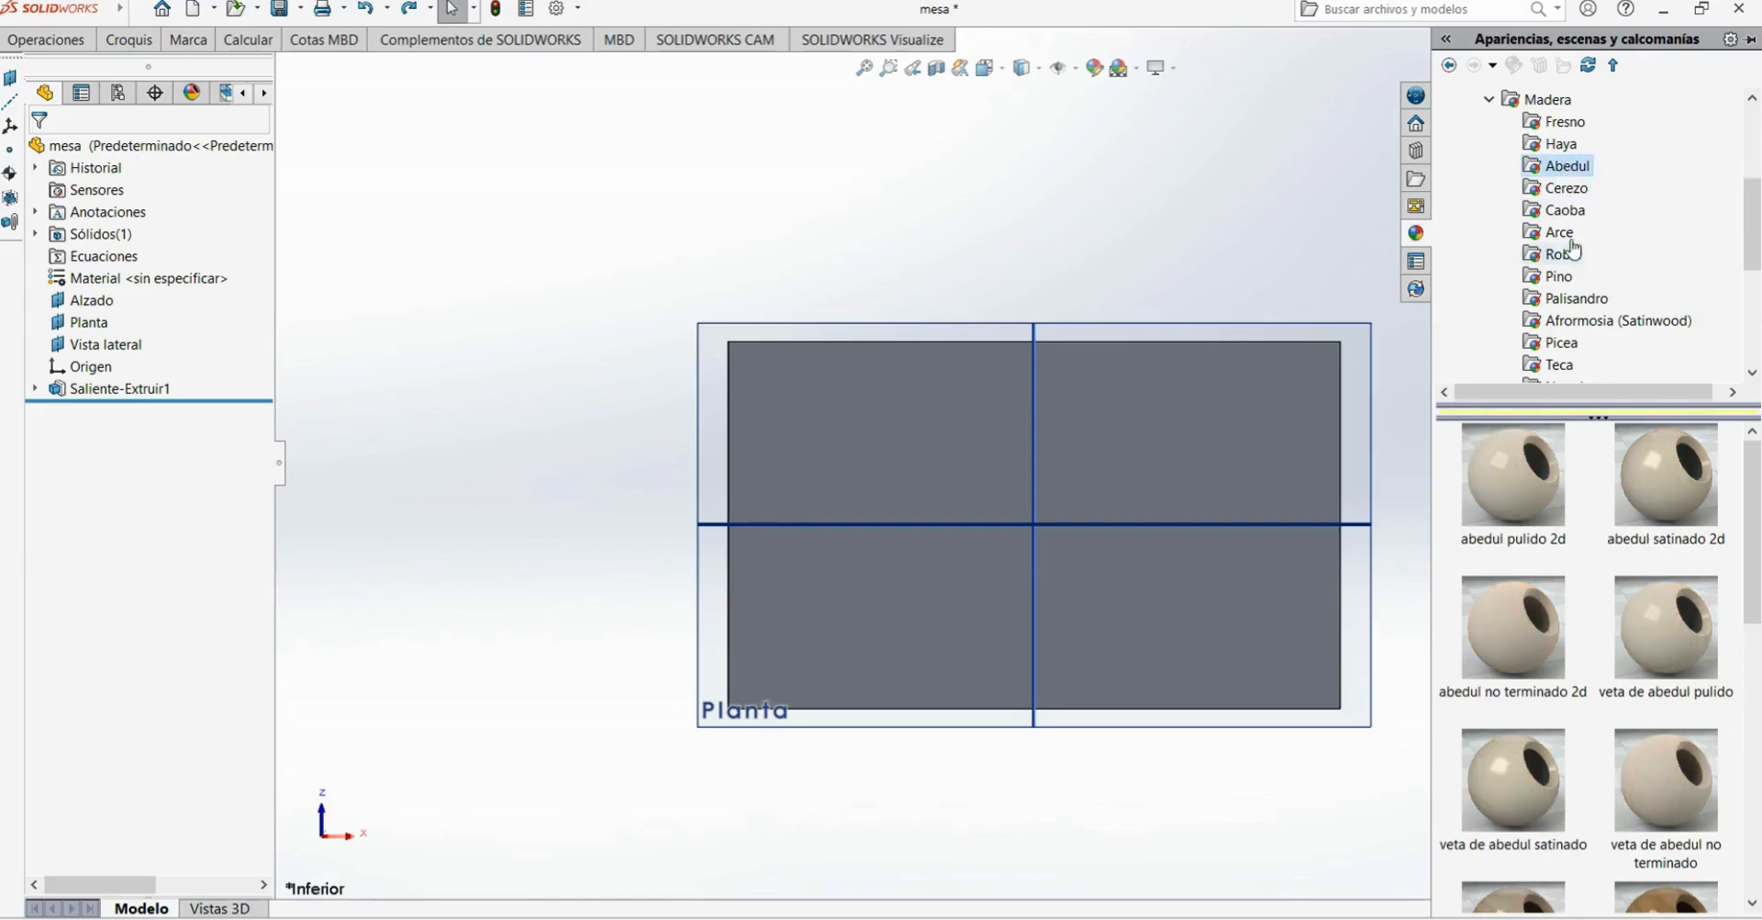
mouse_move(1546, 505)
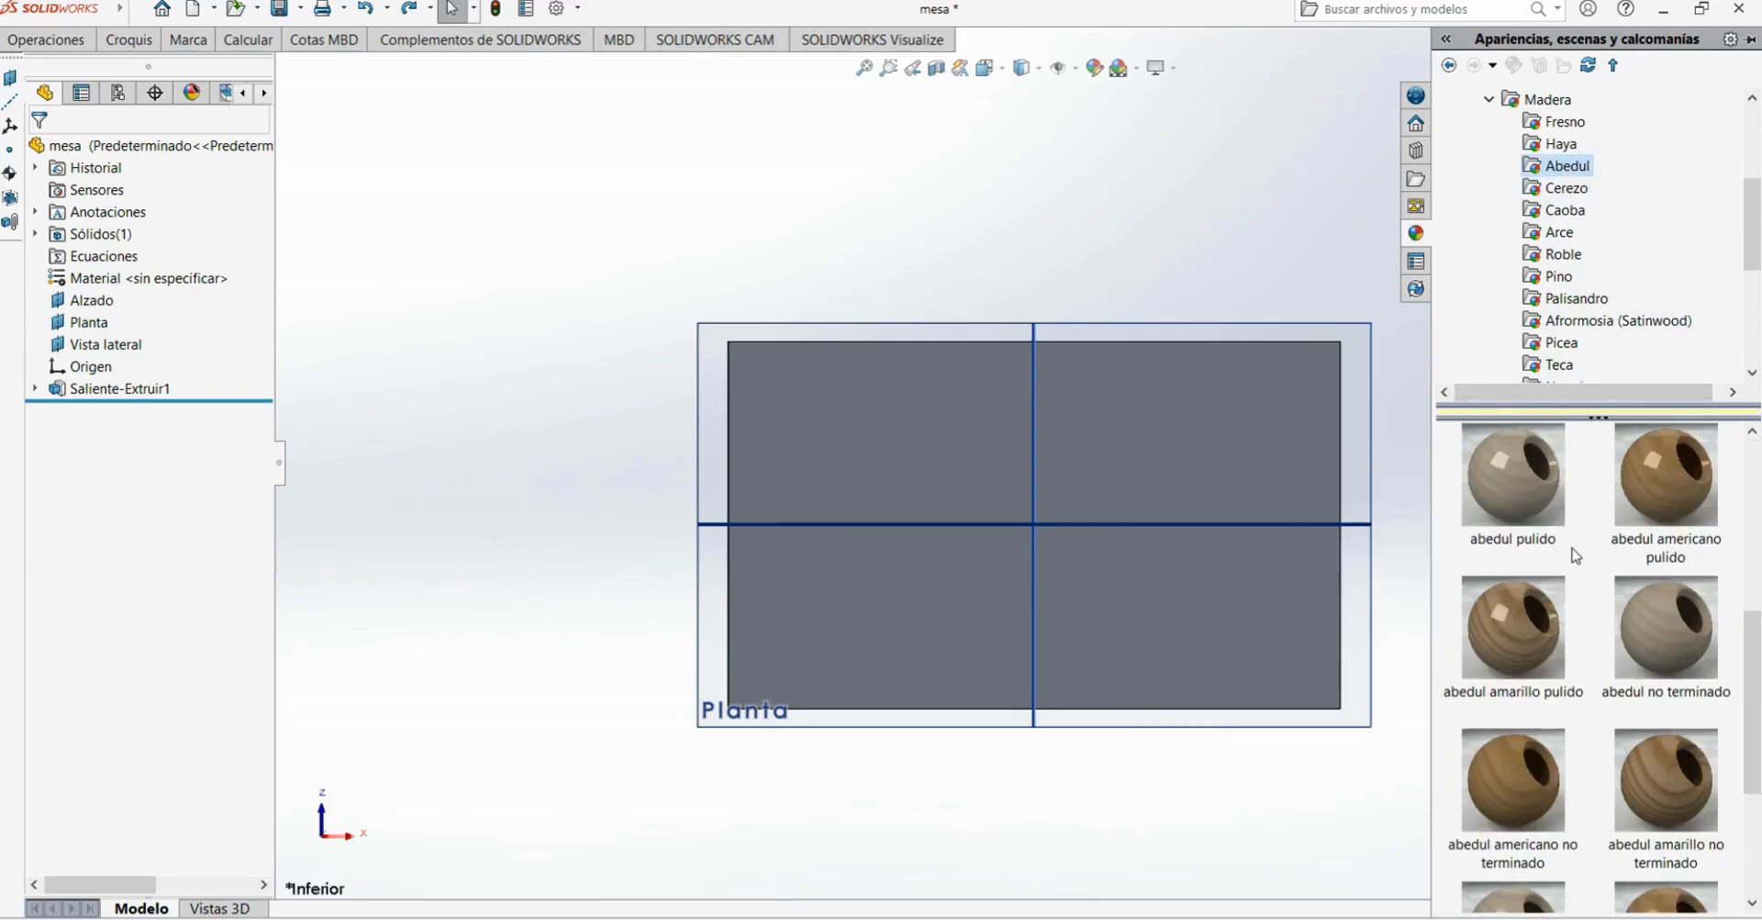
scroll(1544, 550, down, 2)
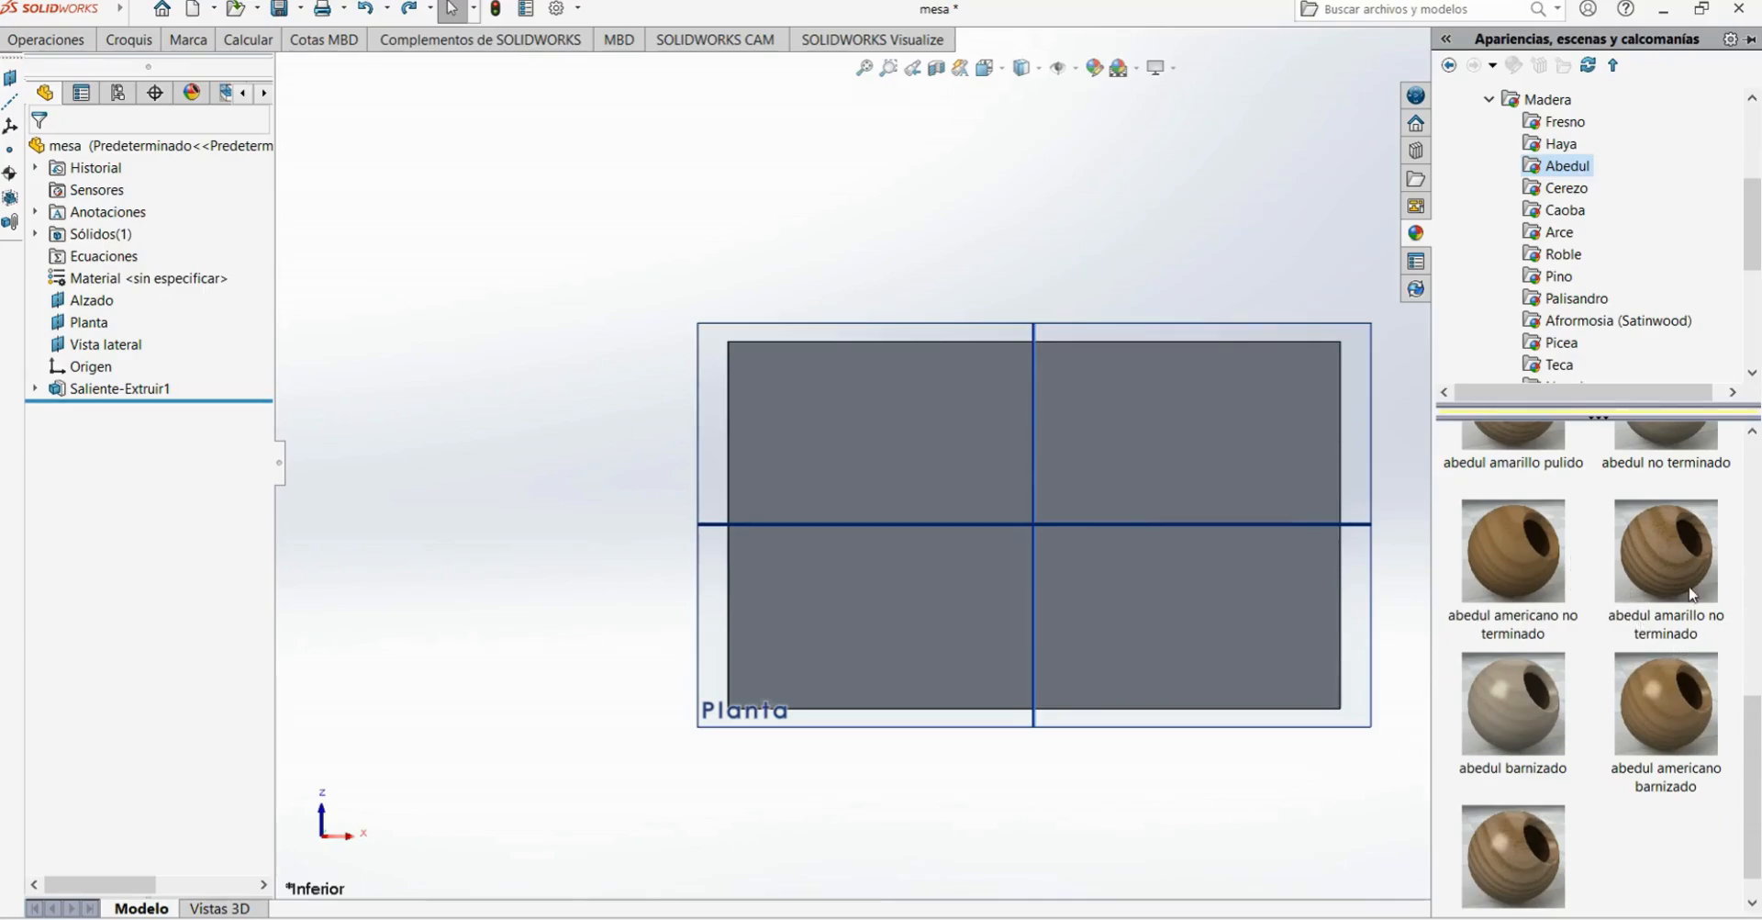
click(1517, 576)
mouse_move(1487, 571)
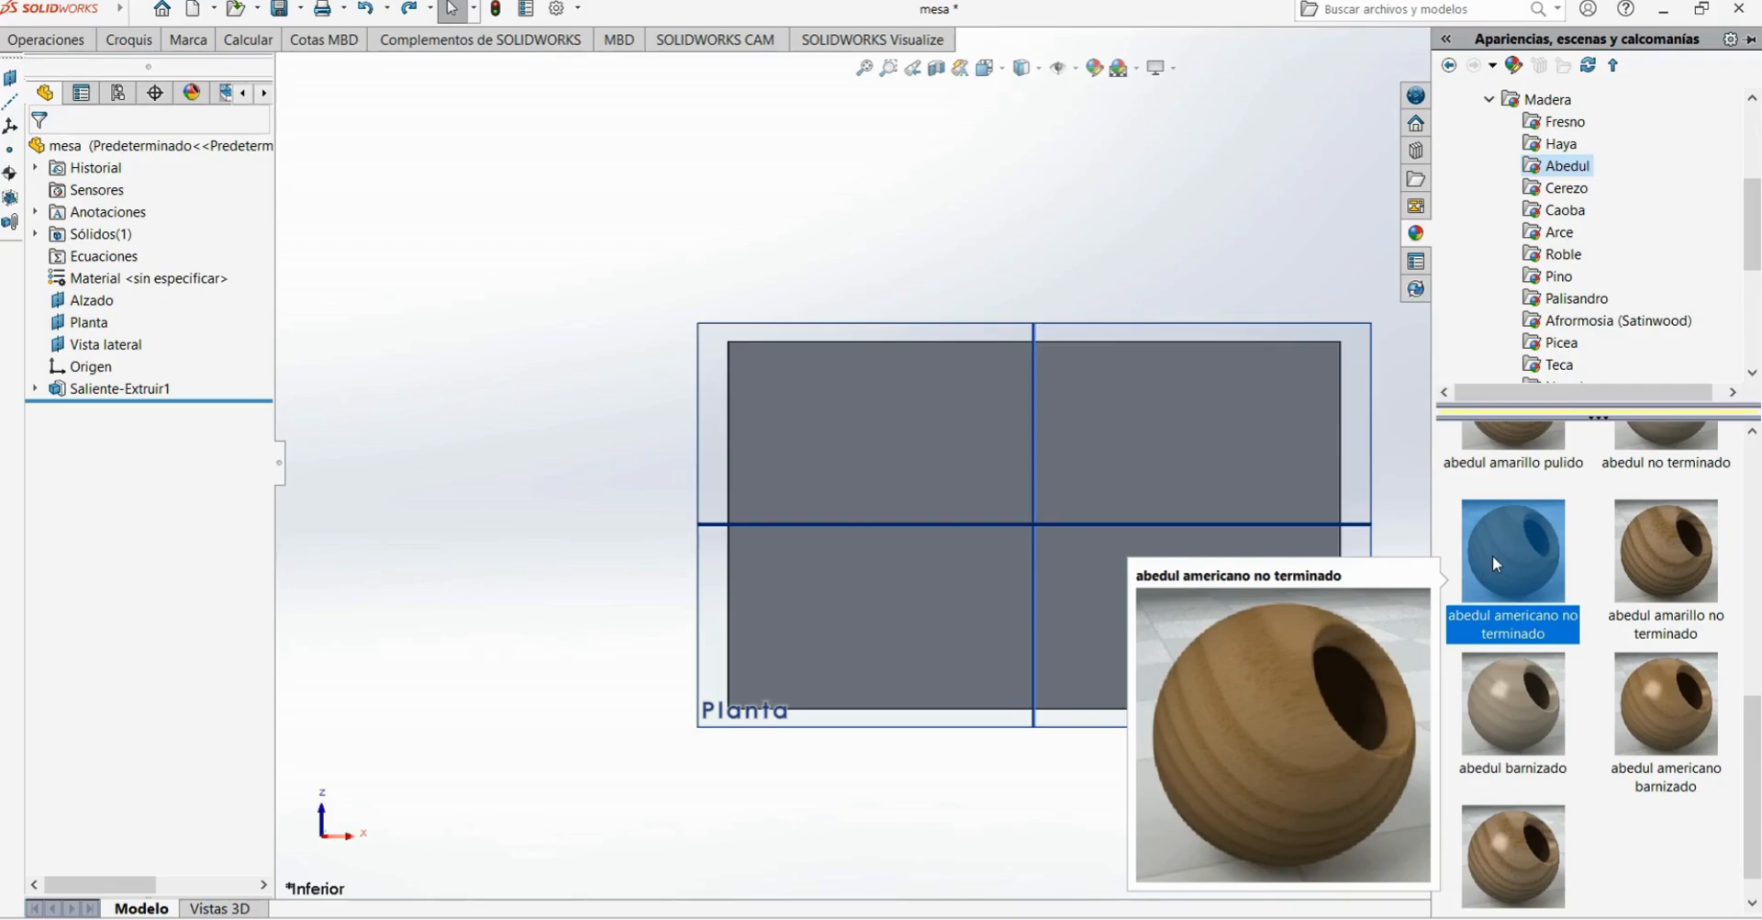
double_click(1493, 554)
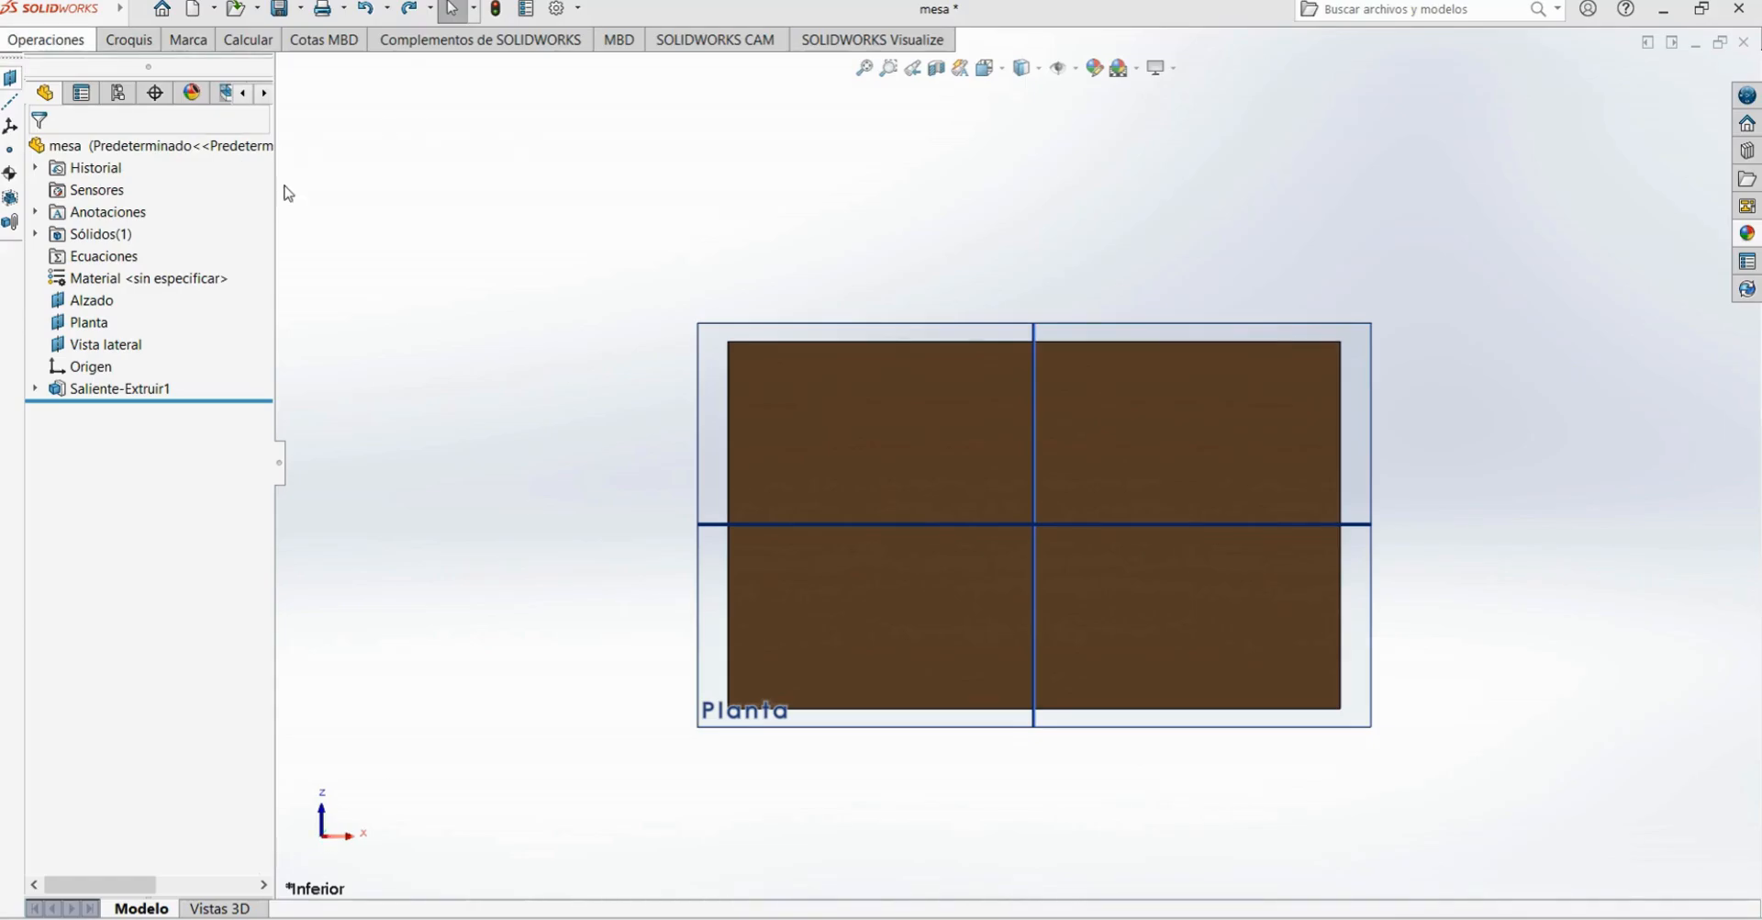
- Review the part's list of applied appearances and inspect the wooden tabletop from an oblique angle
click(193, 93)
mouse_move(100, 226)
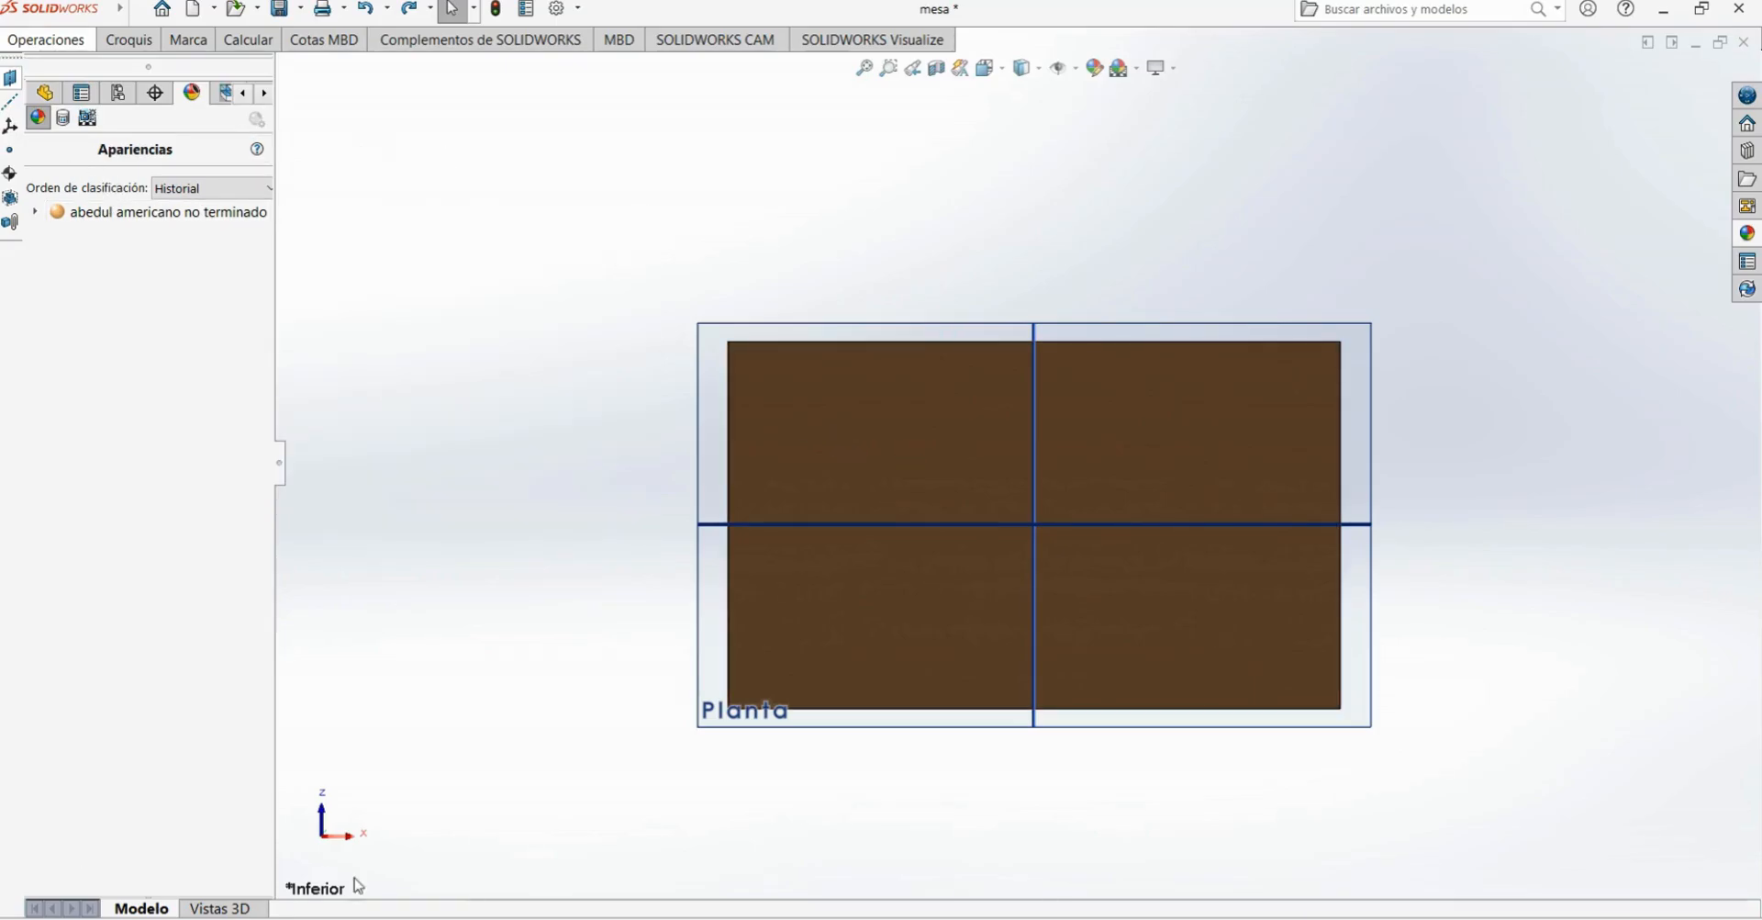
middle_drag(559, 515, 684, 483)
middle_drag(1328, 595, 1156, 651)
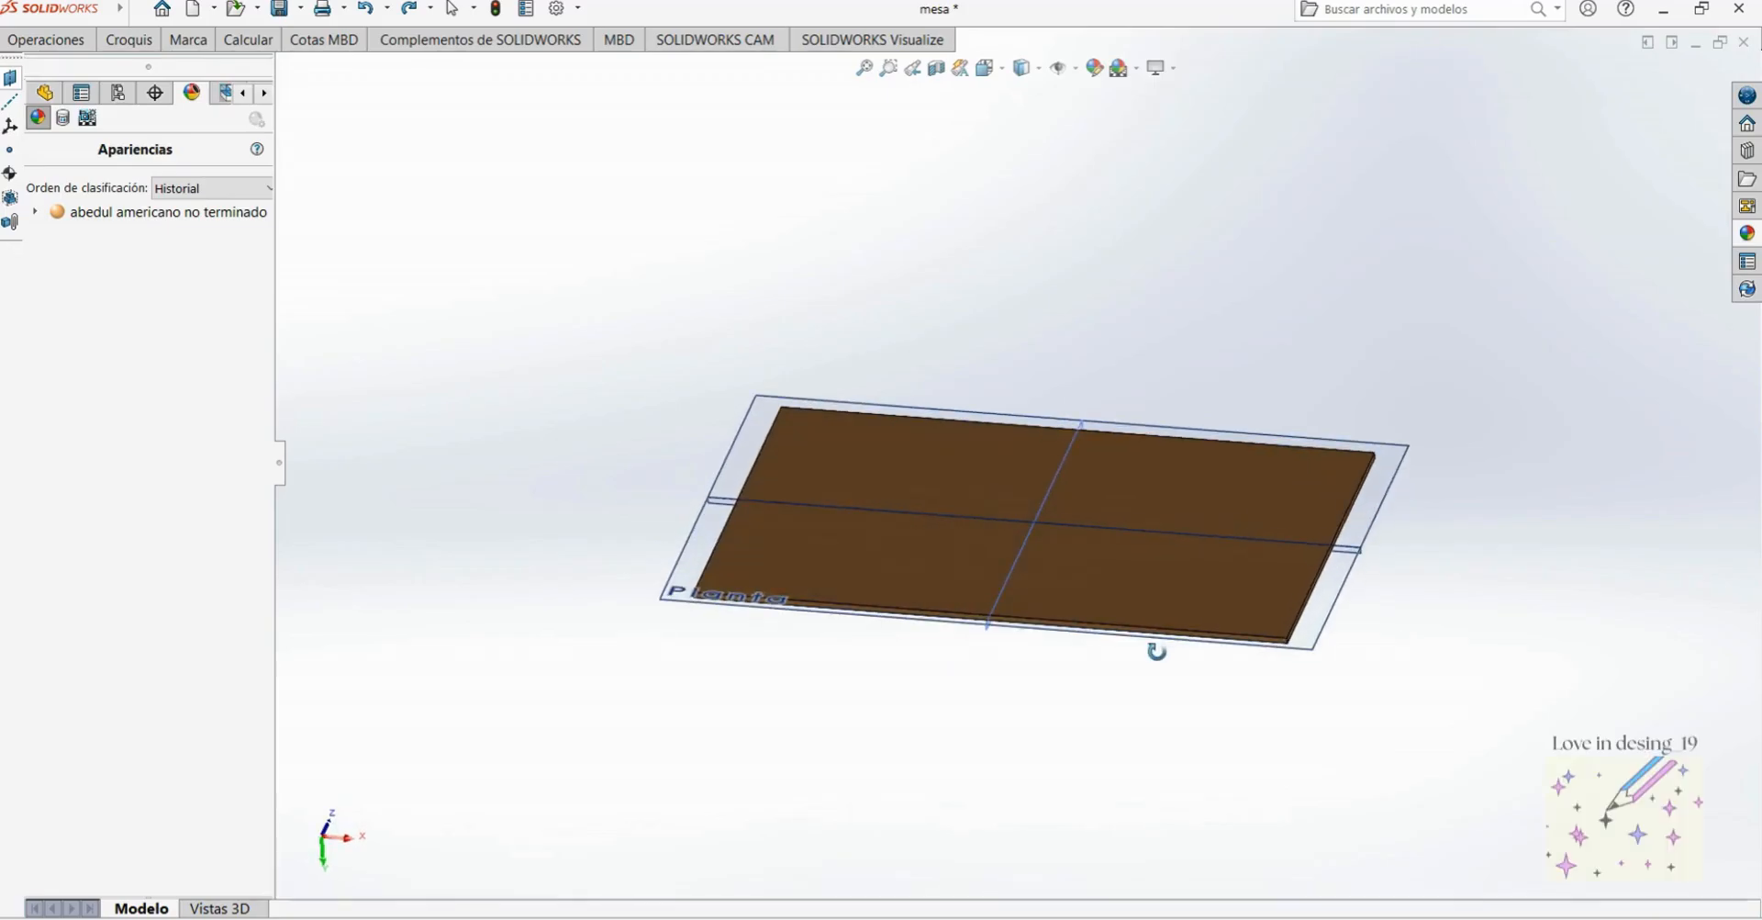